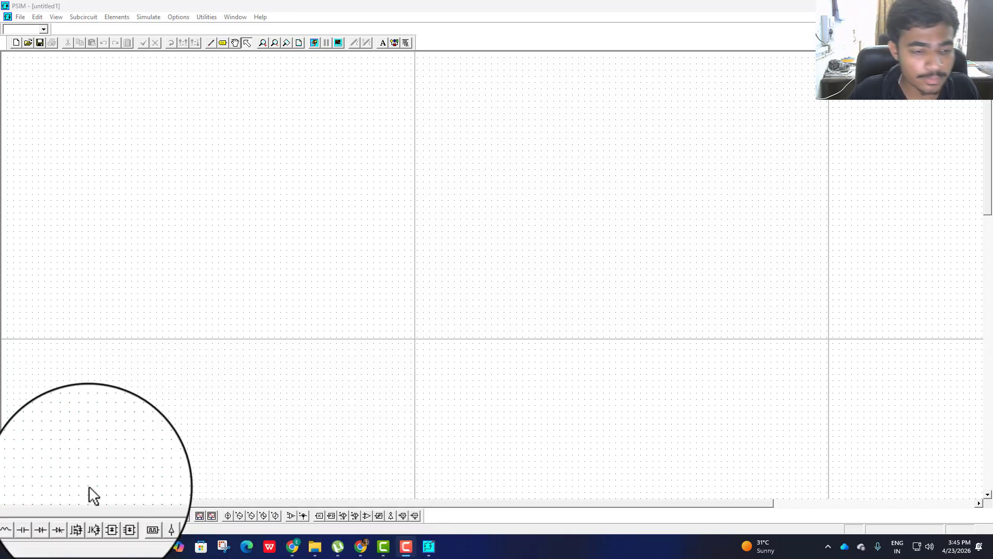
# Place two horizontal capacitors side by side in the lower part of the schematic and one vertical capacitor above them, farther right
pyautogui.click(44, 515)
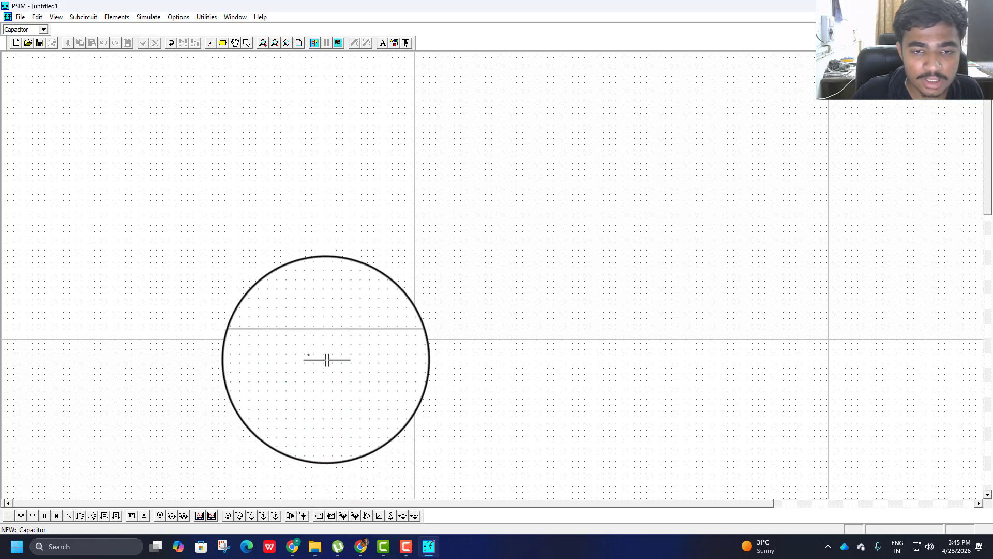
pyautogui.click(310, 357)
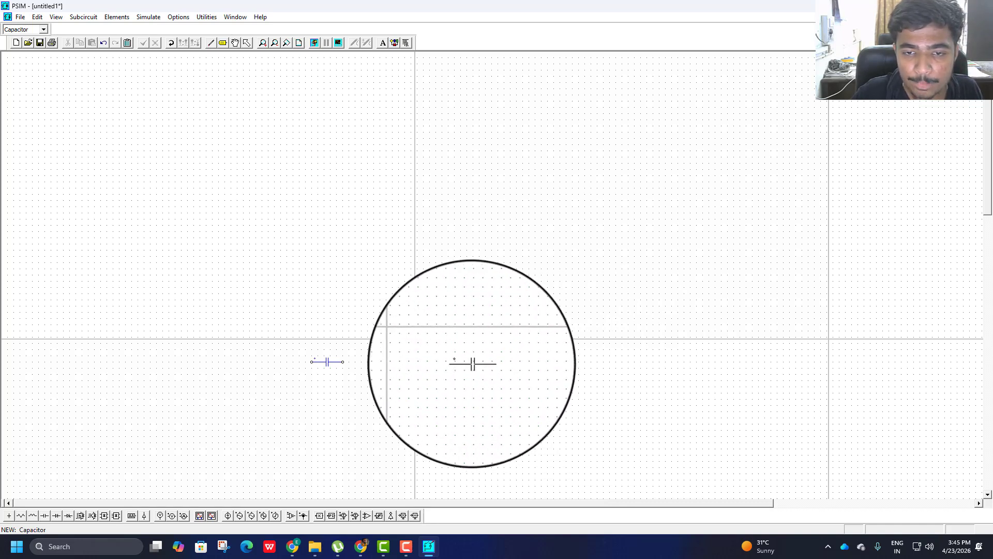
pyautogui.click(470, 362)
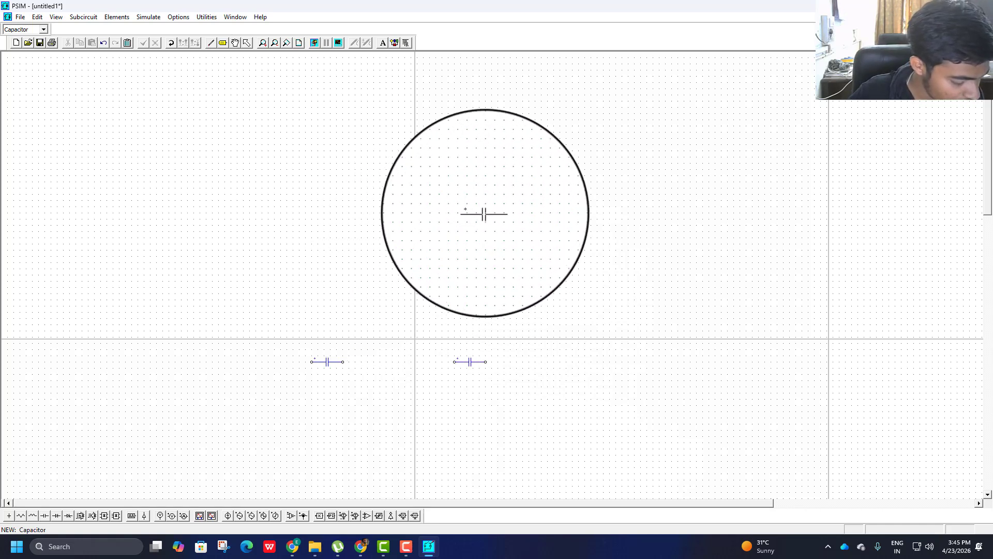
pyautogui.rightClick(523, 206)
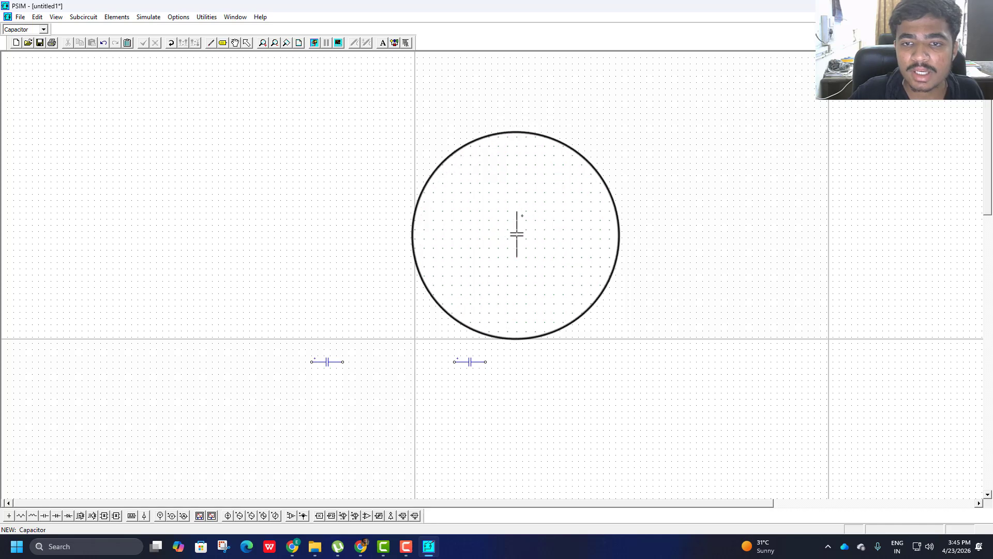
pyautogui.click(522, 231)
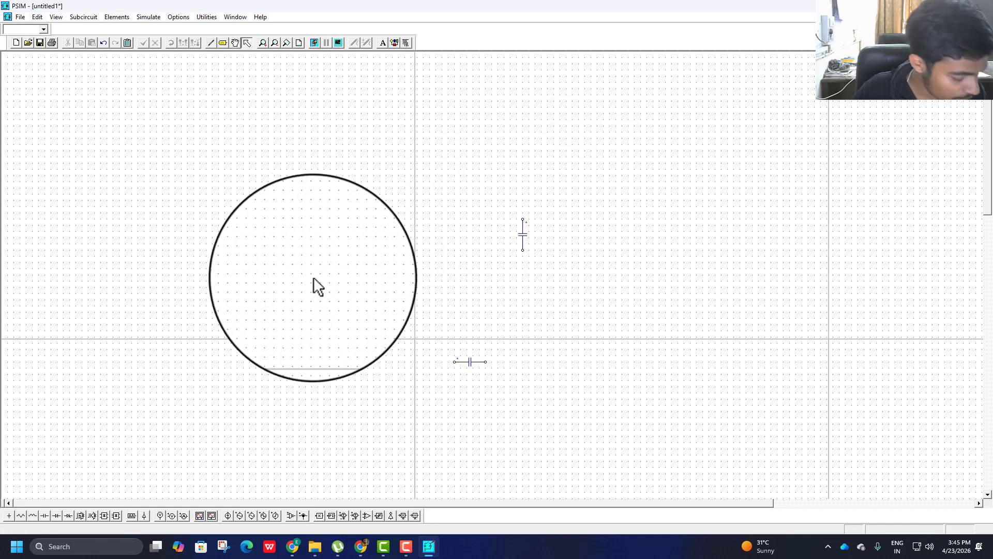
pyautogui.click(327, 361)
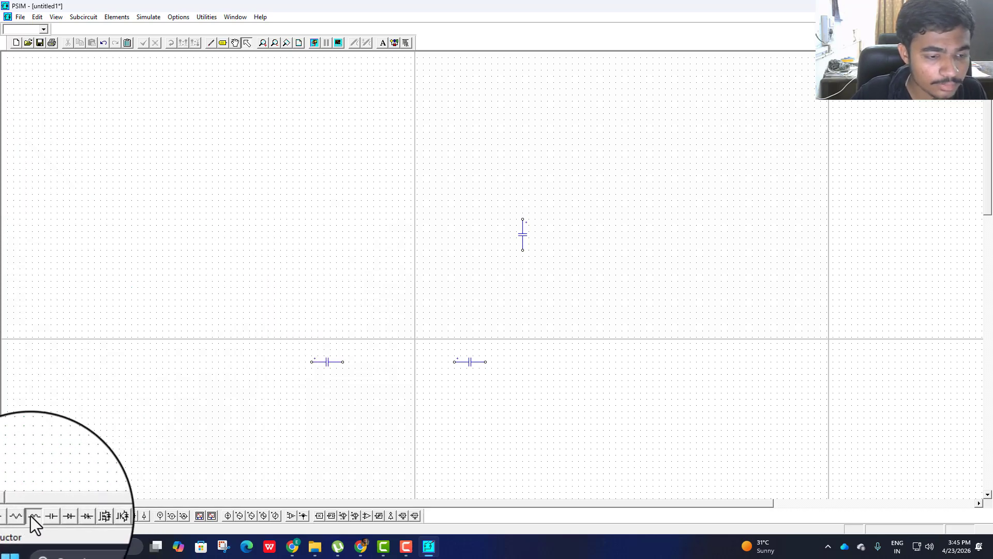
# Place a horizontal inductor below and between the two horizontal capacitors, and two vertical resistors side by side in the upper area
pyautogui.click(32, 515)
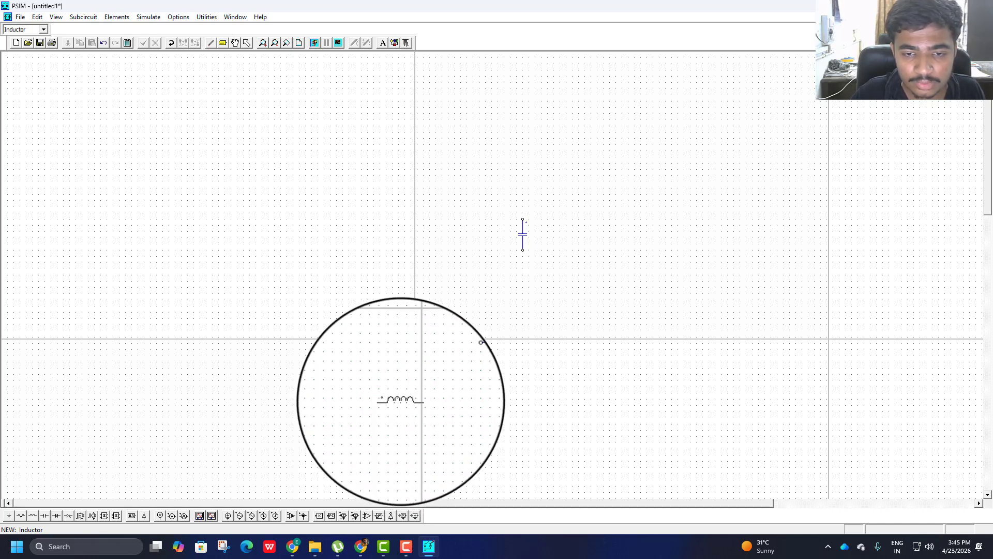
pyautogui.click(402, 398)
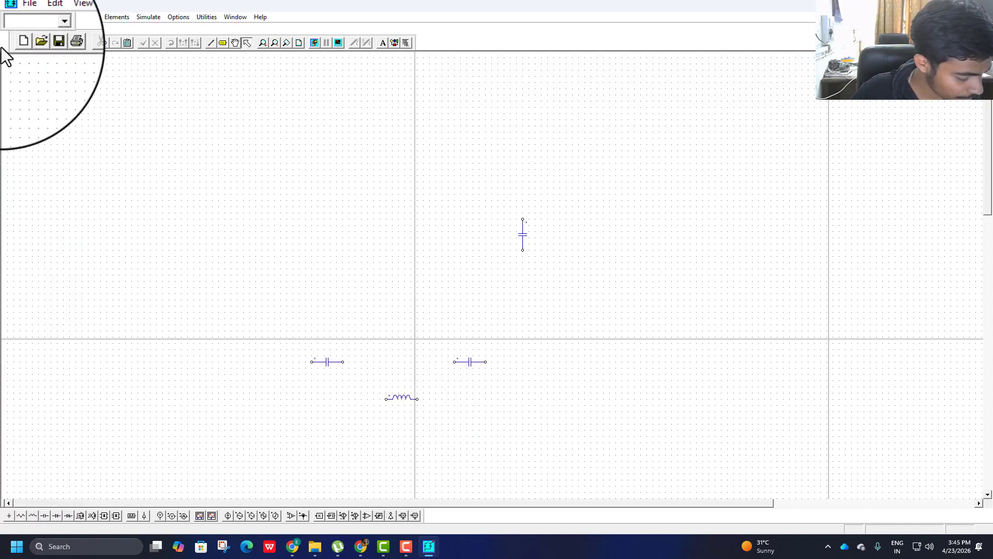
pyautogui.click(20, 516)
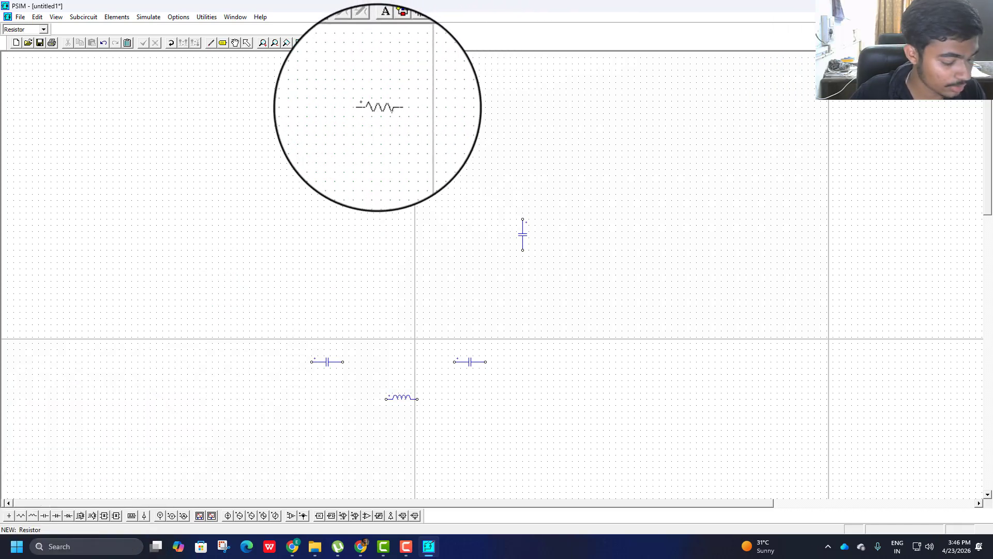
pyautogui.rightClick(393, 104)
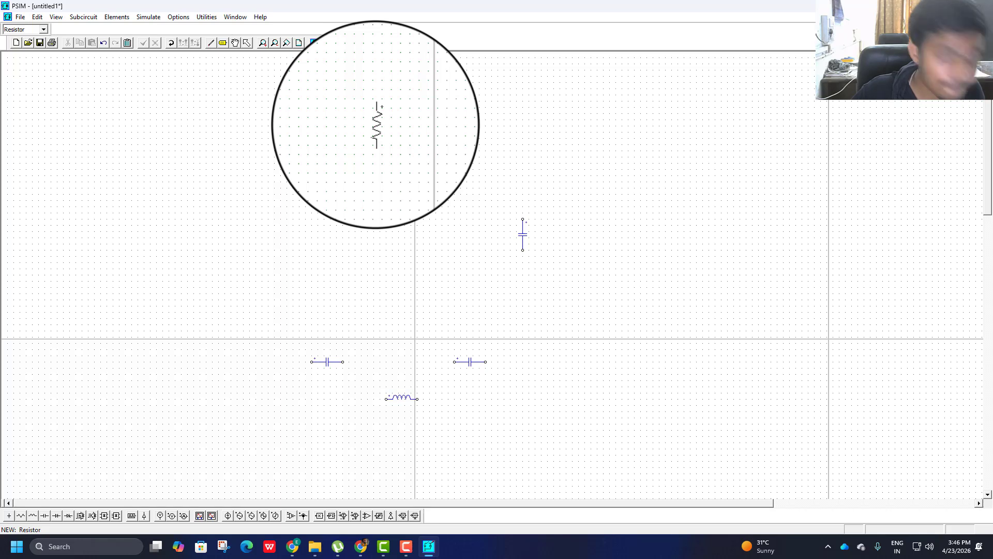
pyautogui.click(362, 124)
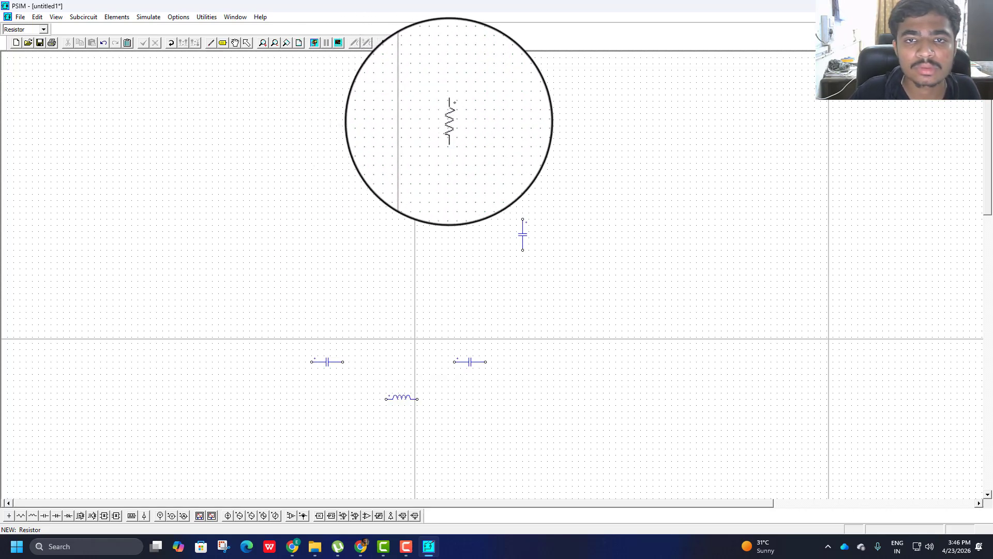
pyautogui.click(449, 121)
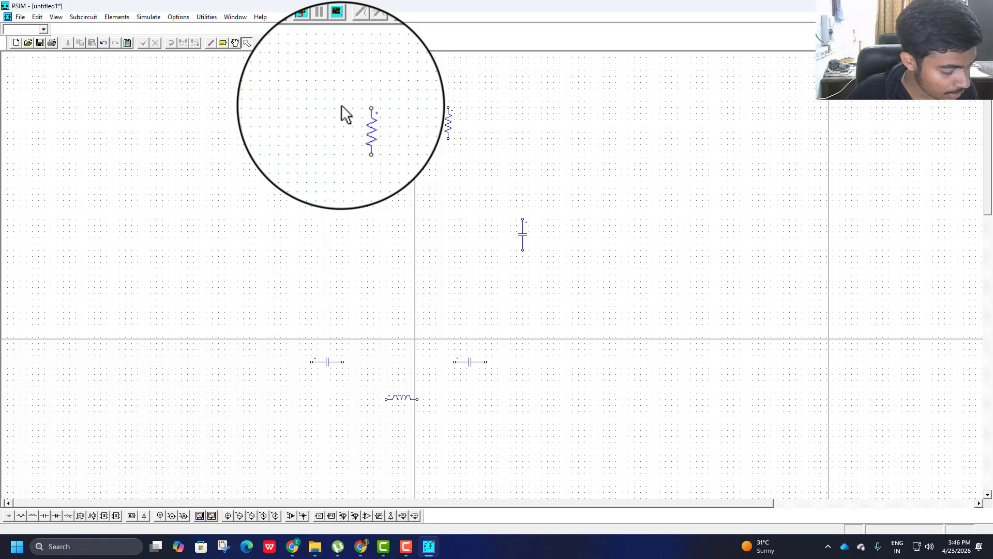
# Wire both resistors' upper ends together, extend that wire left and down, and draw a wire downward from the left resistor's lower end
pyautogui.click(211, 45)
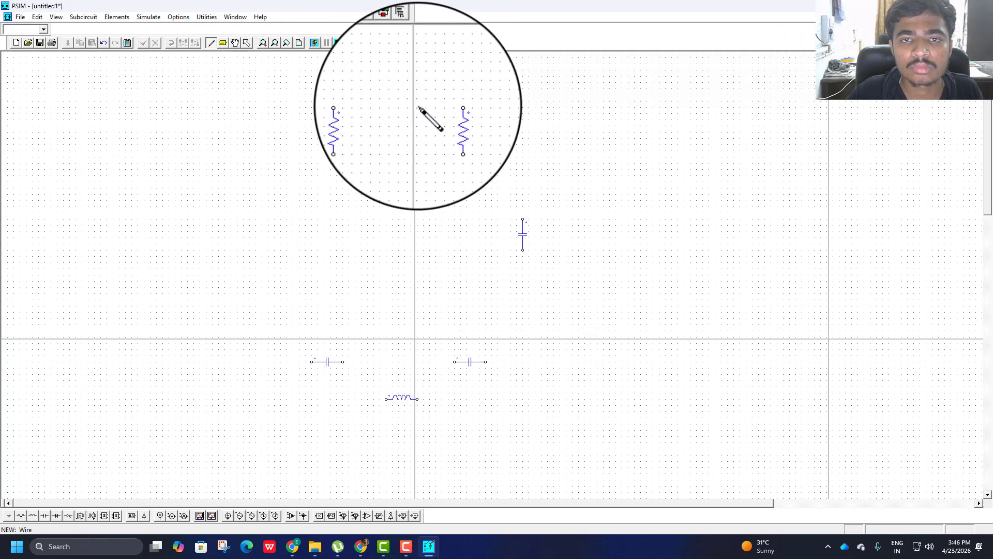
pyautogui.moveTo(439, 107); pyautogui.dragTo(281, 107)
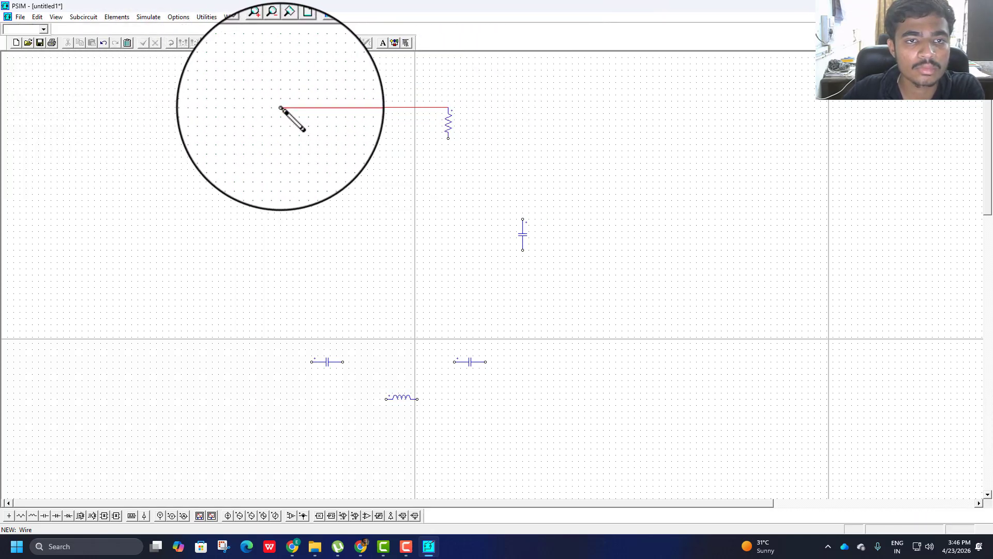
pyautogui.moveTo(281, 107); pyautogui.dragTo(167, 231)
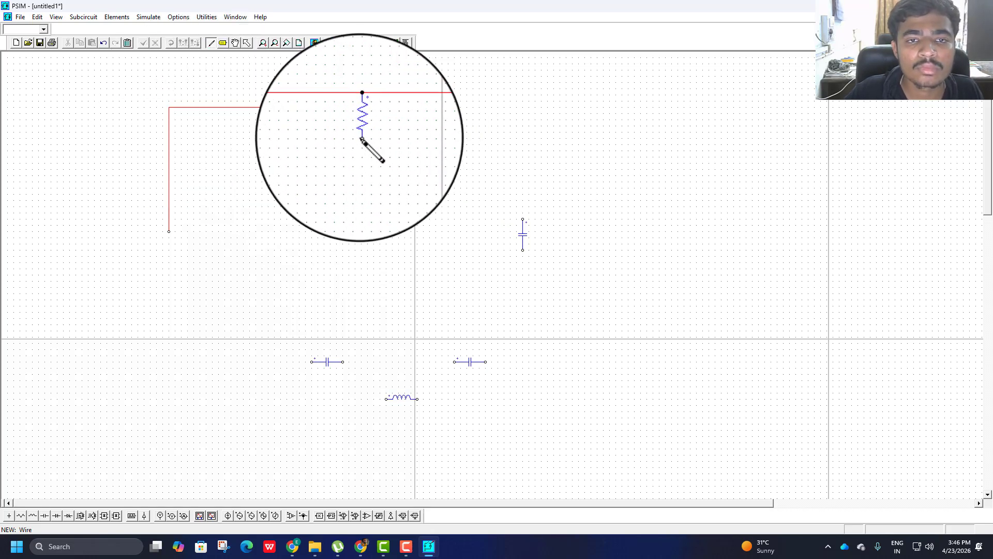
pyautogui.moveTo(362, 138); pyautogui.dragTo(361, 219)
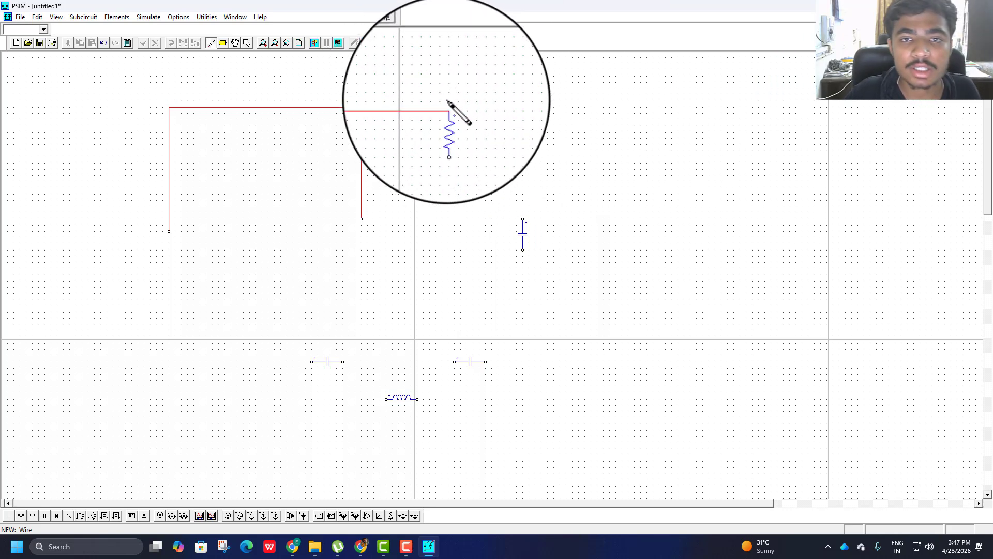
pyautogui.press('Escape')
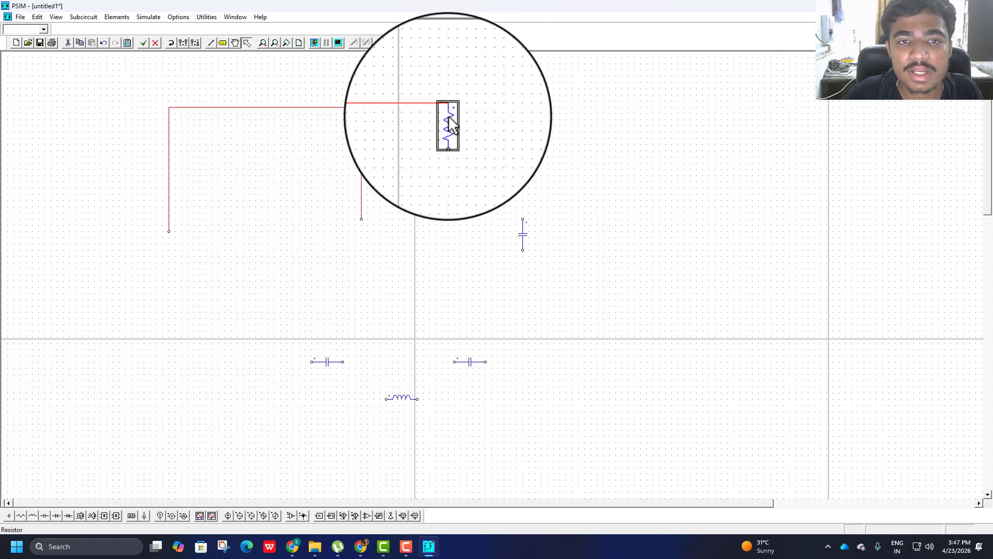
# Move both upper resistors slightly down below the shared top wire, keeping them vertically aligned with their connections
pyautogui.moveTo(448, 117); pyautogui.dragTo(448, 128)
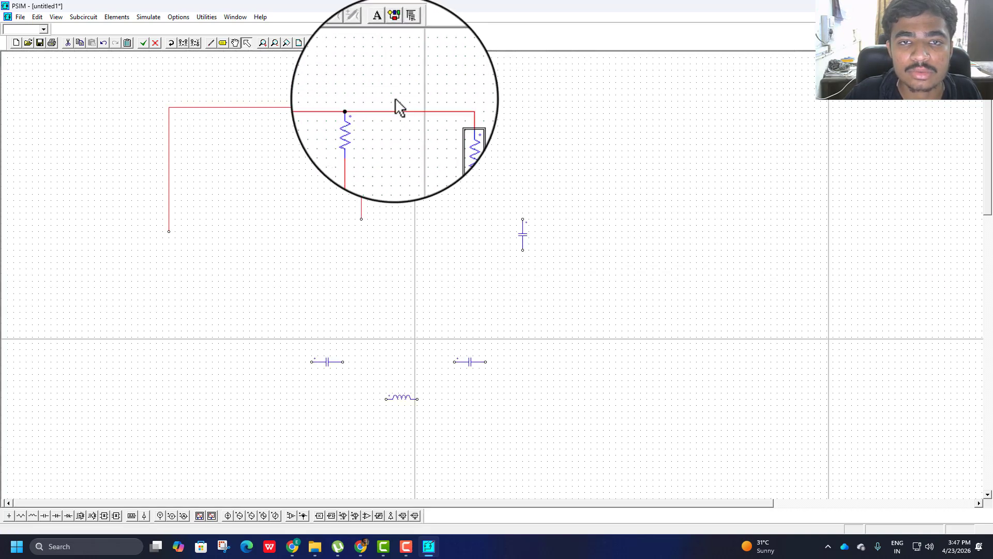
pyautogui.doubleClick(360, 121)
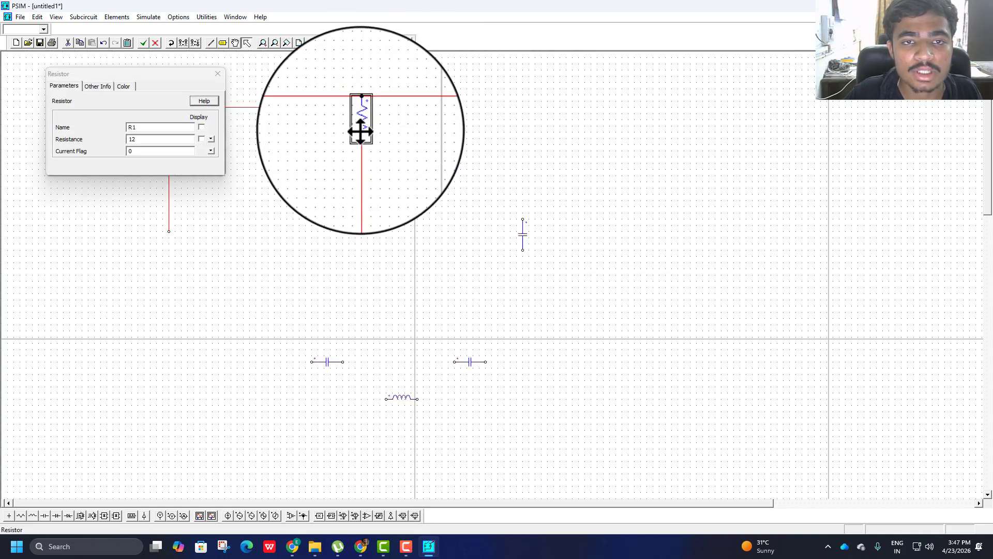
pyautogui.moveTo(361, 121); pyautogui.dragTo(362, 133)
pyautogui.click(495, 130)
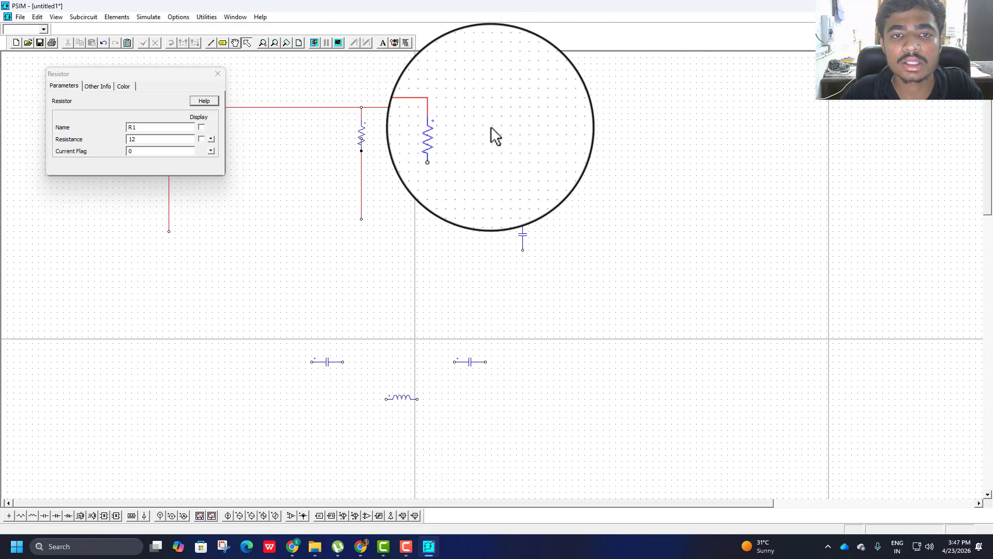
pyautogui.click(361, 148)
pyautogui.click(370, 147)
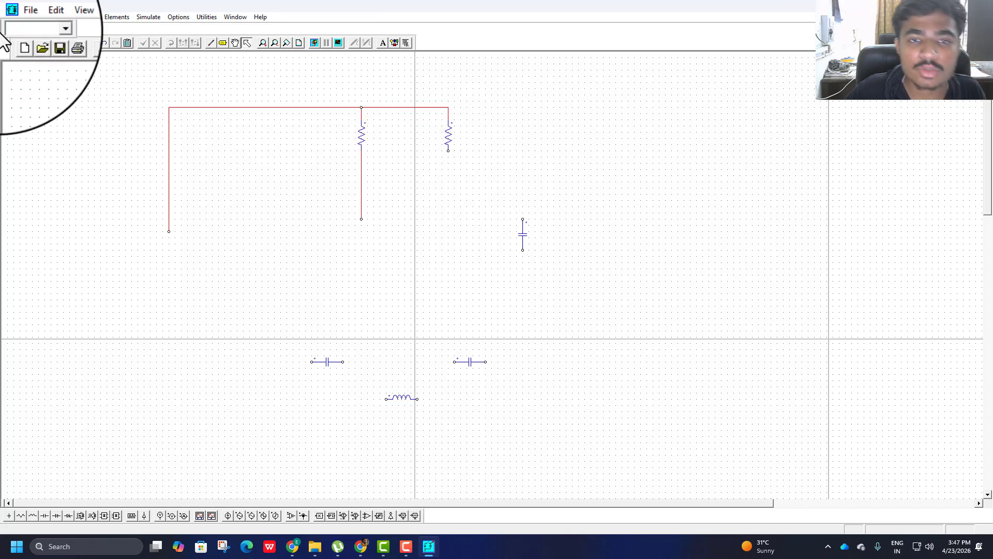
# Add two vertical resistors, one at the end of the left resistor's wire and one aligned below the upper right resistor
pyautogui.click(19, 516)
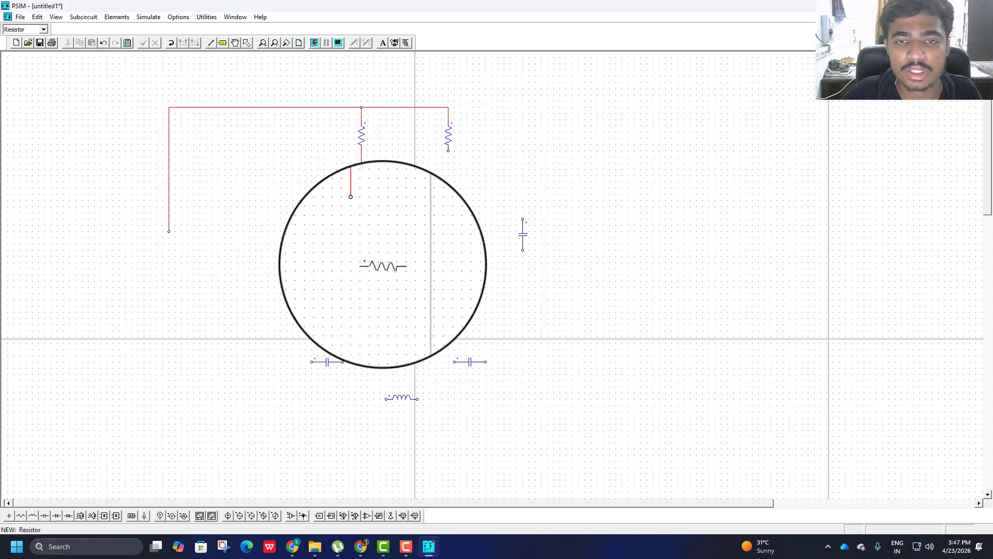
pyautogui.rightClick(423, 244)
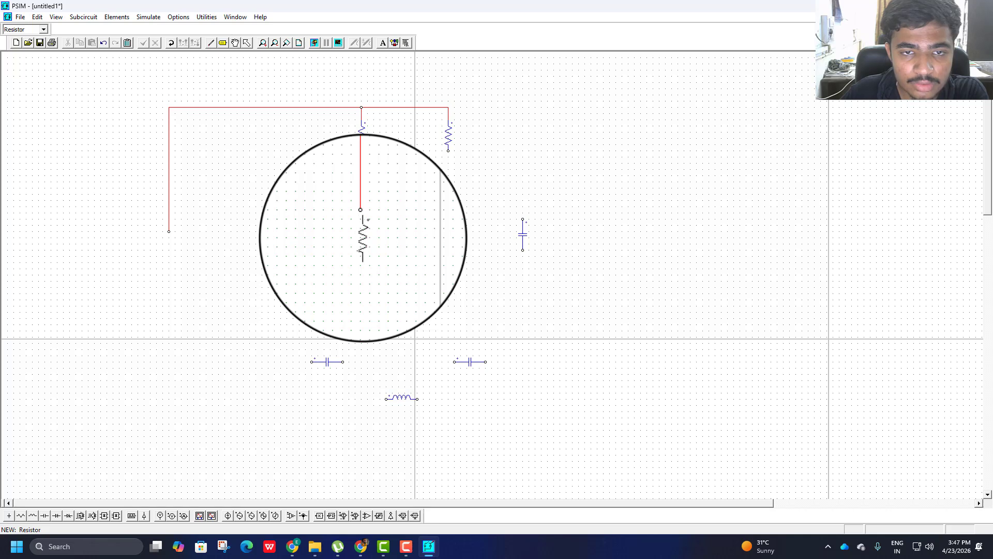
pyautogui.click(361, 237)
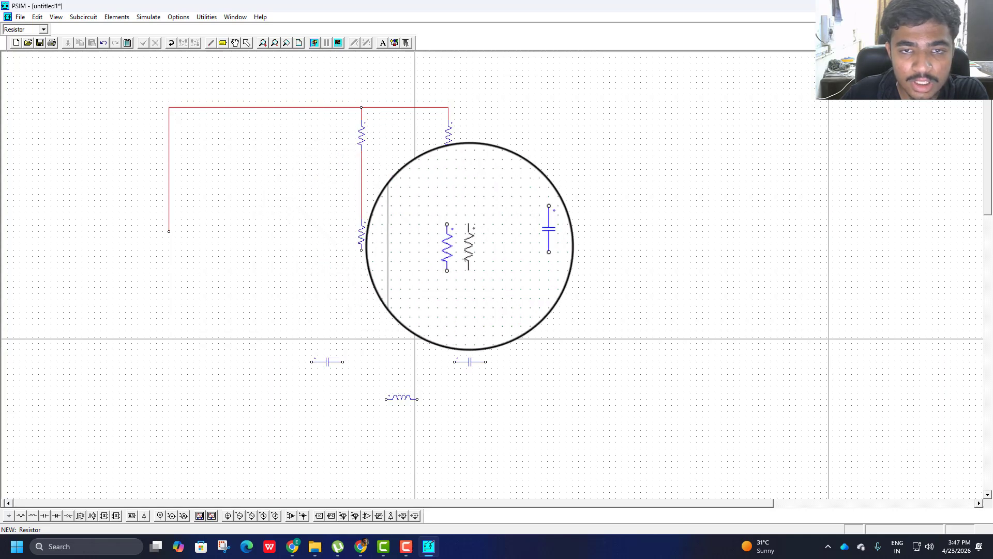
pyautogui.press('Escape')
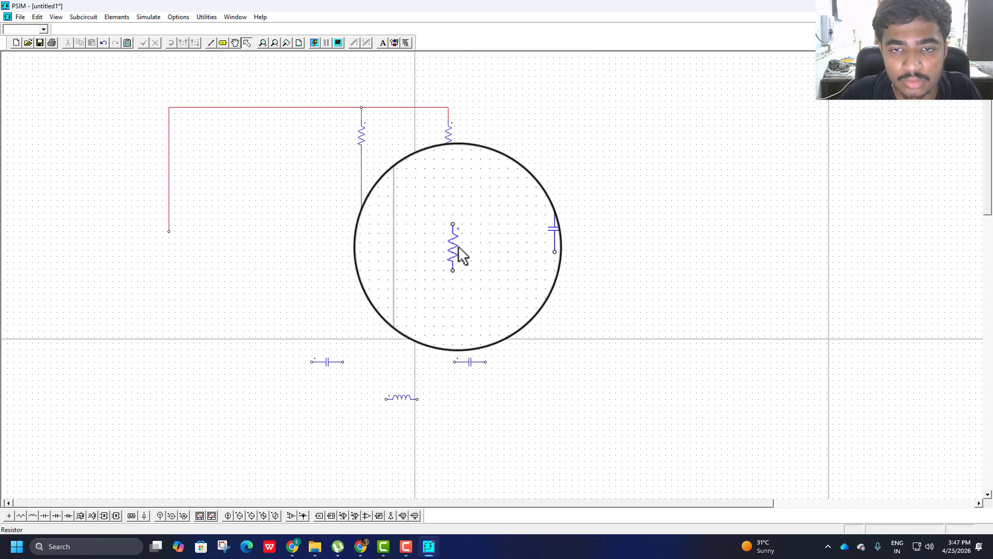
pyautogui.click(459, 248)
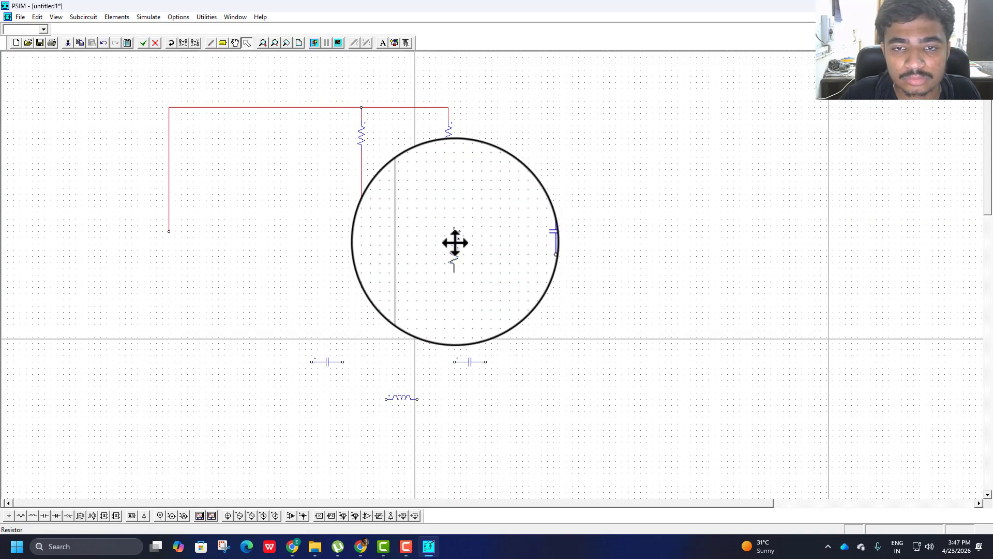
pyautogui.moveTo(455, 243); pyautogui.dragTo(449, 238)
pyautogui.click(569, 185)
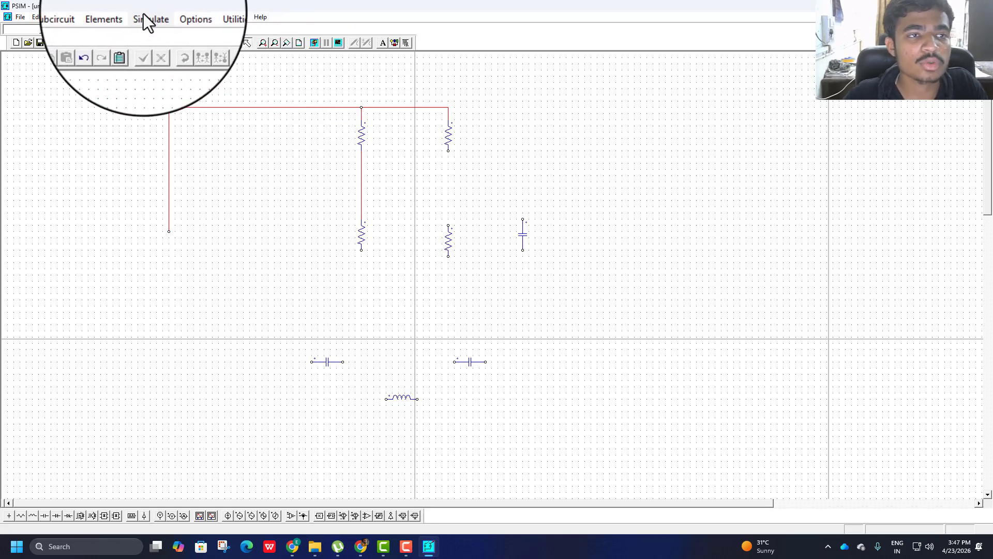
# Add an npn transistor and position it between the upper and lower right resistors, with its collector and emitter aligned to them
pyautogui.click(107, 17)
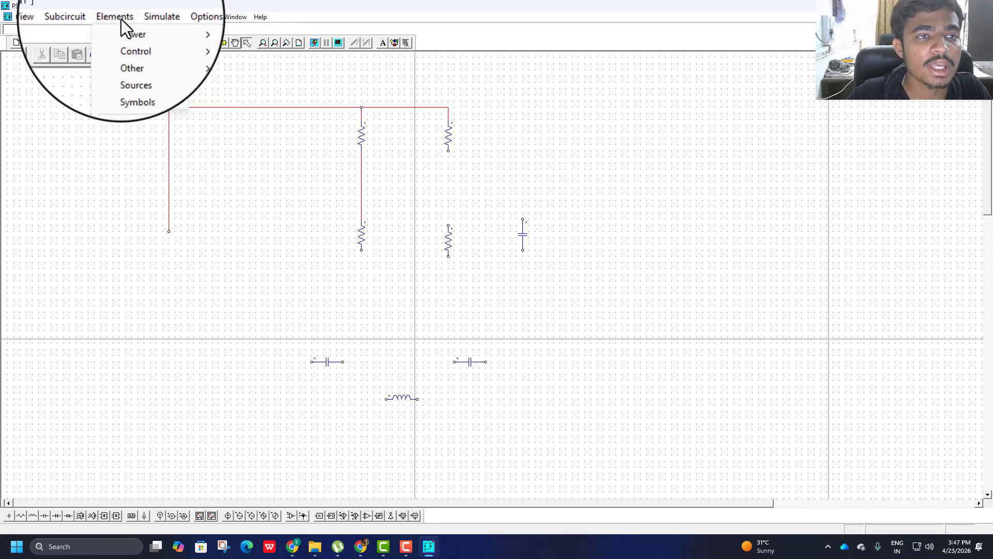
pyautogui.moveTo(126, 29)
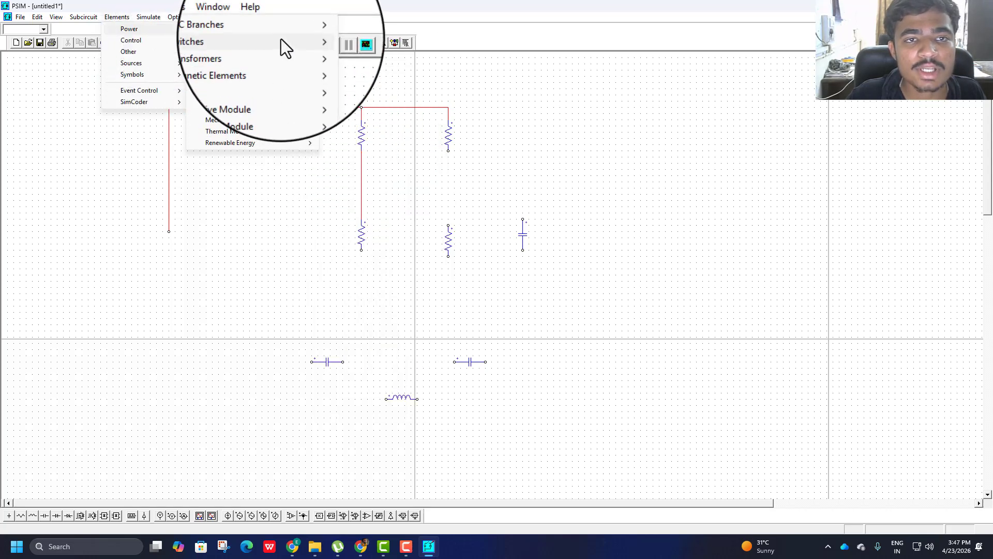
pyautogui.moveTo(280, 40)
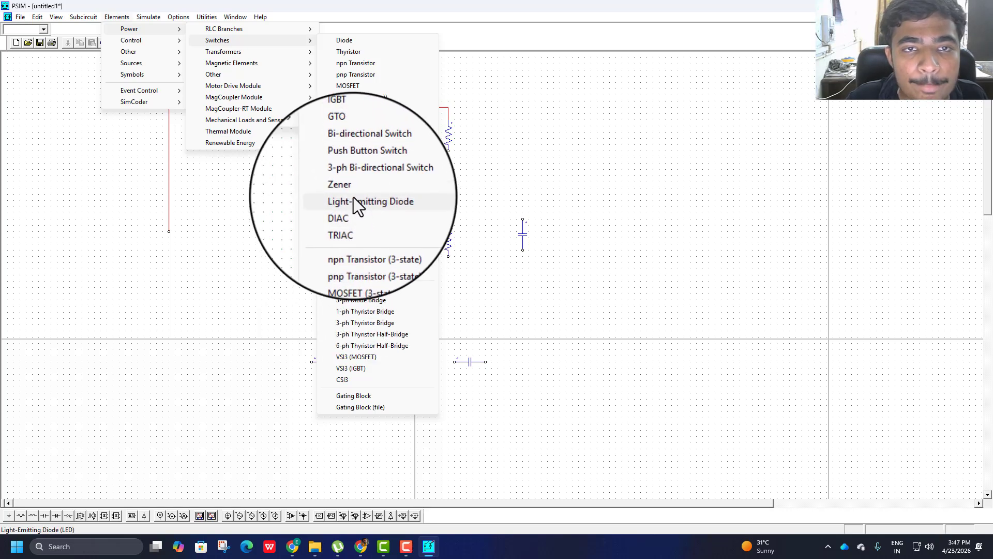
pyautogui.click(344, 63)
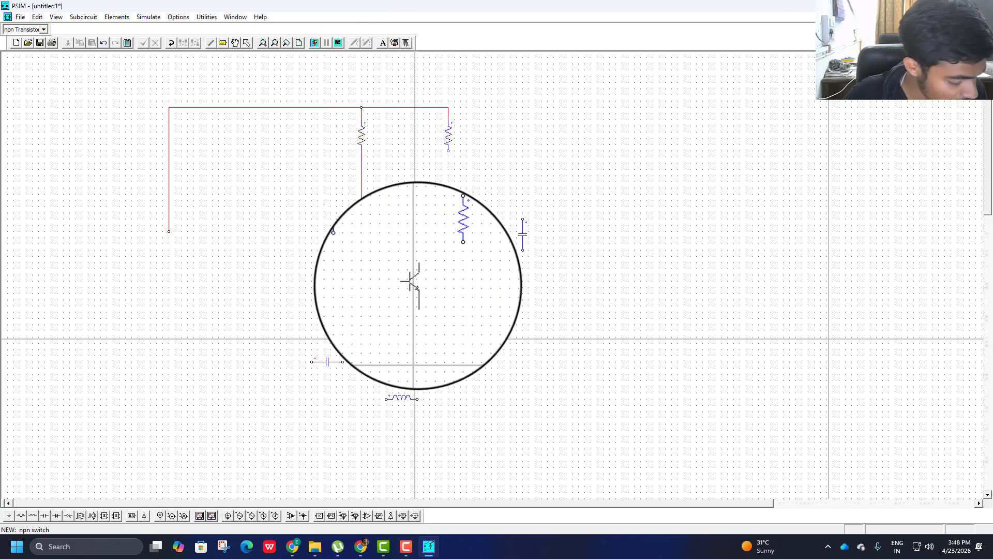
pyautogui.click(435, 234)
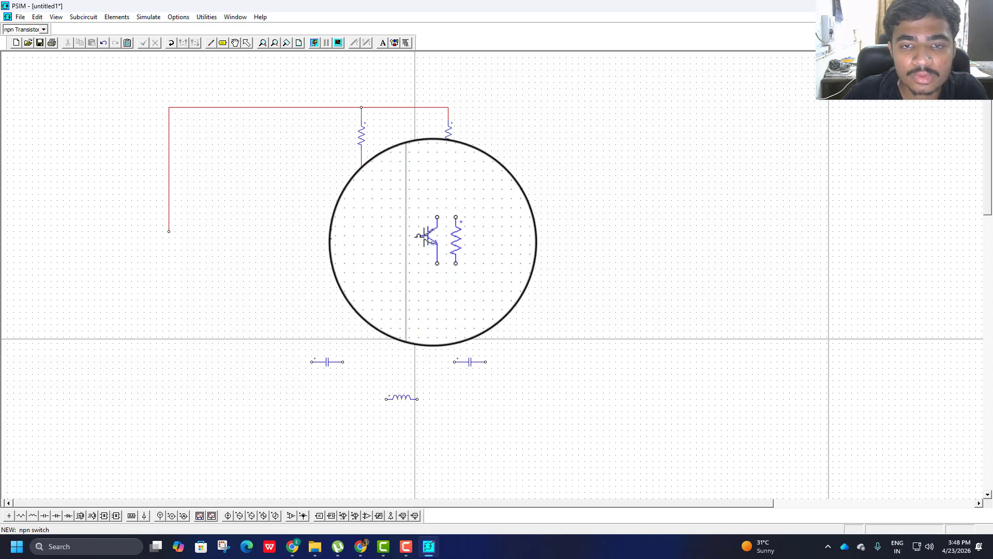
pyautogui.press('Escape')
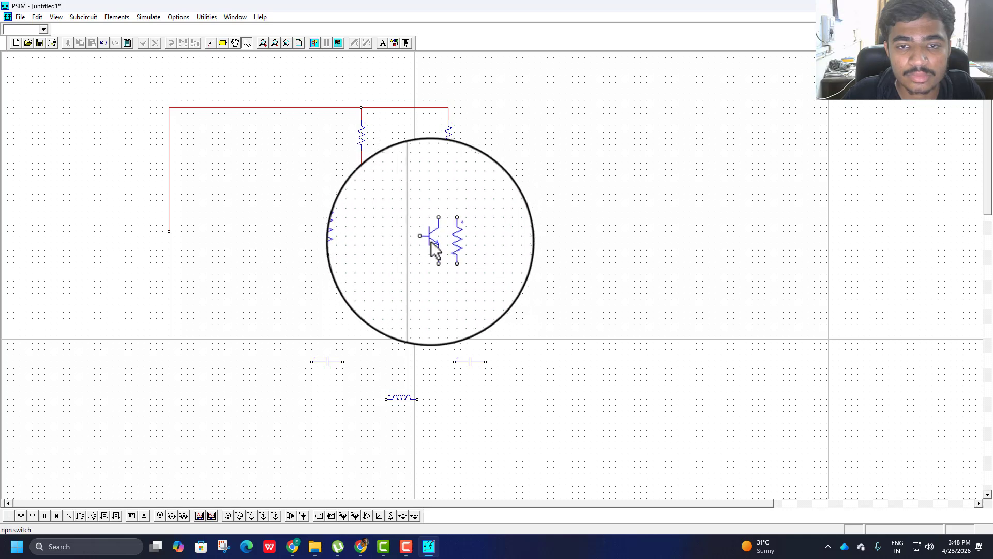
pyautogui.doubleClick(431, 242)
pyautogui.moveTo(433, 226); pyautogui.dragTo(446, 197)
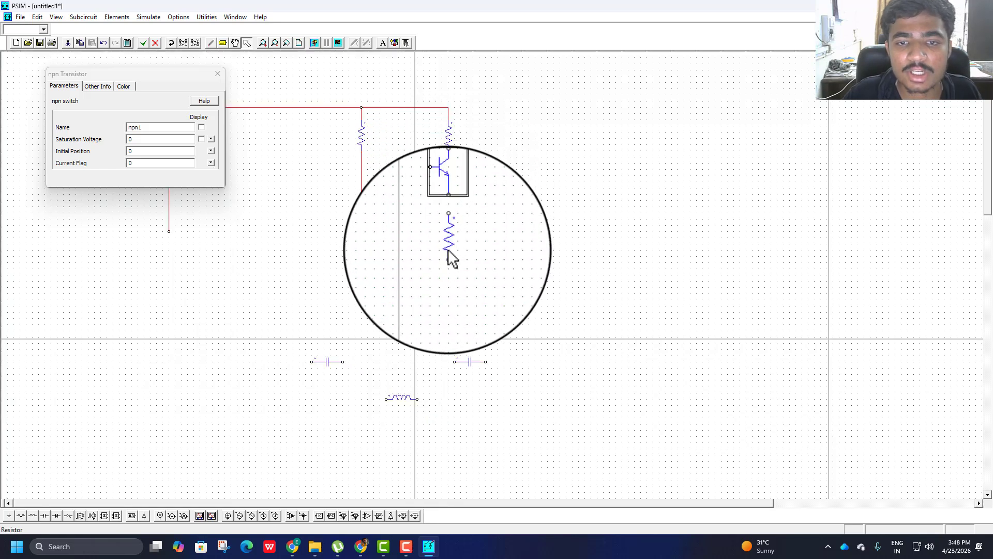
# Move the lower right resistor down beneath the transistor and shift the lower left resistor down to about the same level
pyautogui.click(450, 241)
pyautogui.moveTo(444, 259); pyautogui.dragTo(365, 236)
pyautogui.moveTo(362, 231); pyautogui.dragTo(361, 260)
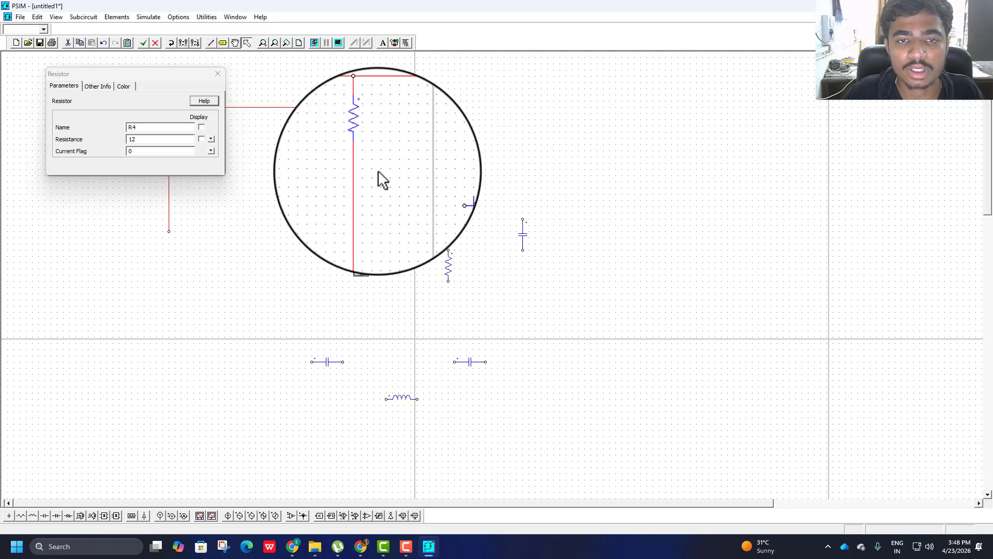
# Wire the transistor's base to the line between the left resistors and insert an on-off controller in that wire
pyautogui.click(210, 43)
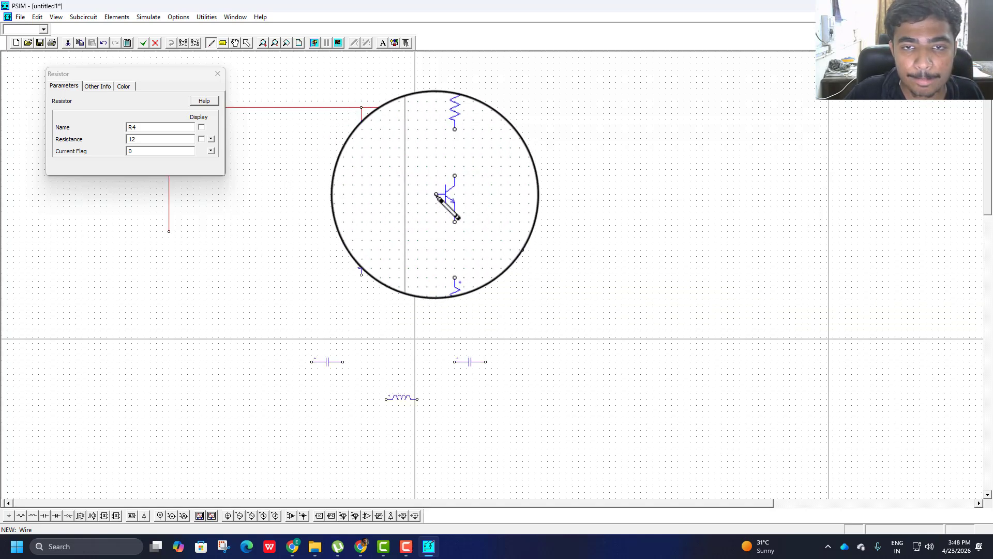
pyautogui.moveTo(437, 194); pyautogui.dragTo(361, 195)
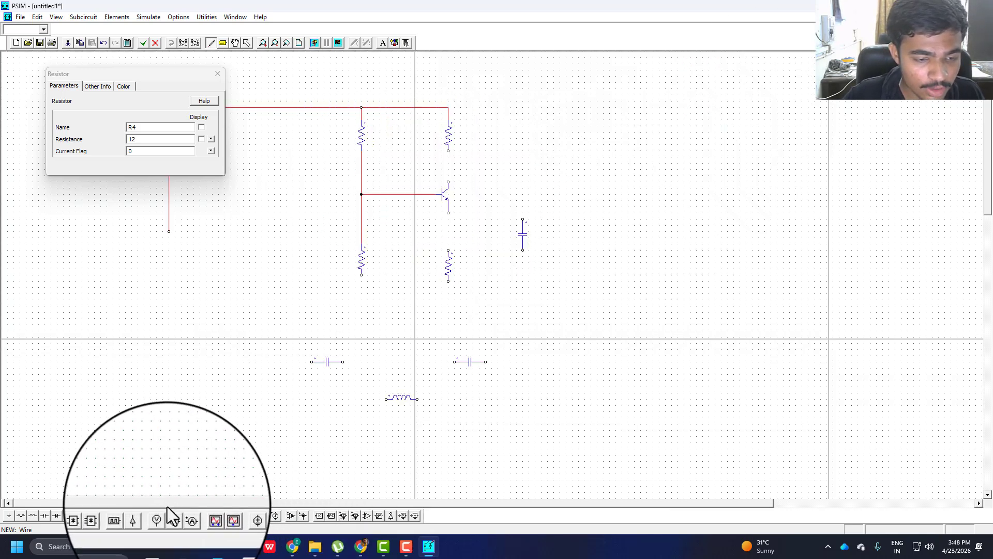
pyautogui.click(171, 516)
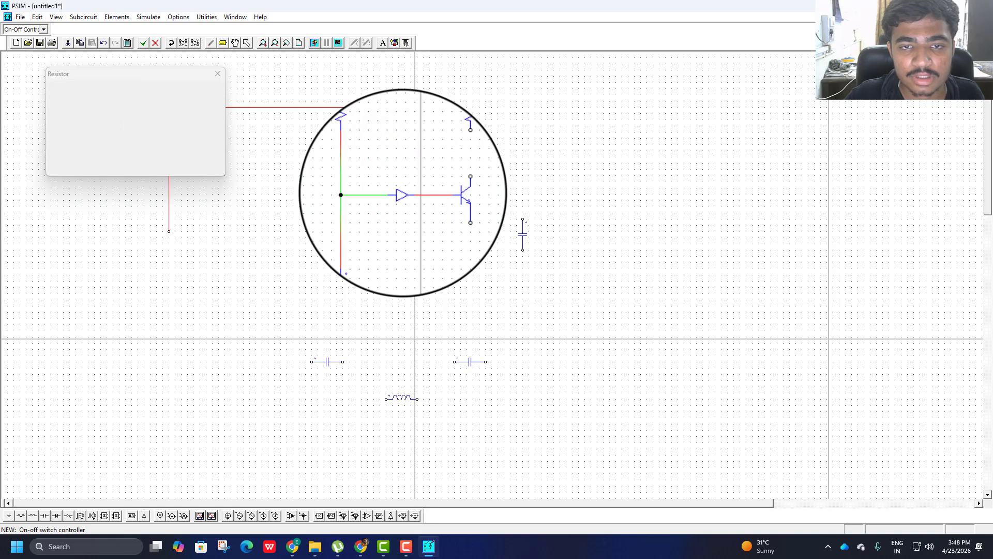
pyautogui.click(403, 194)
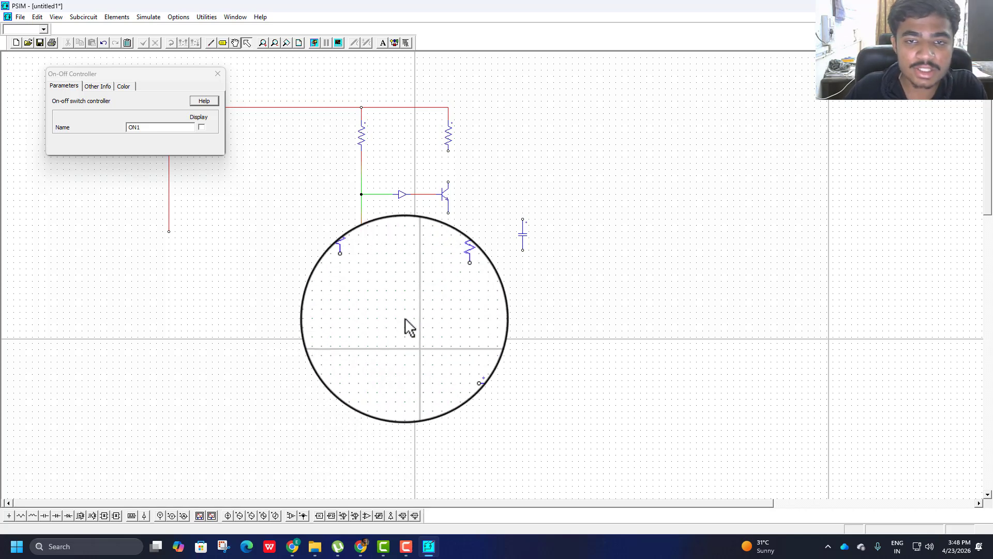
# Wire the transistor's emitter to the lower right resistor and its collector to the upper right resistor
pyautogui.click(210, 43)
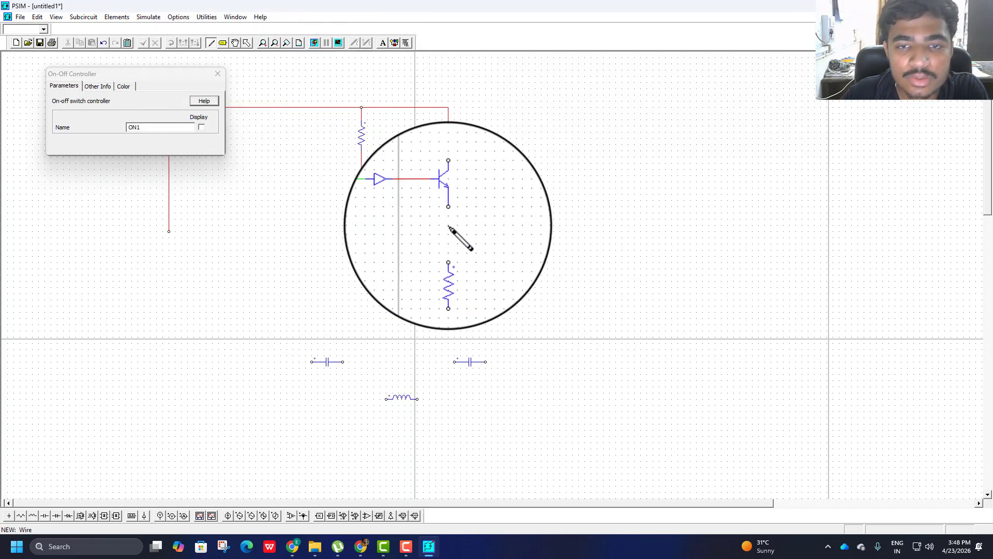
pyautogui.moveTo(449, 214); pyautogui.dragTo(455, 243)
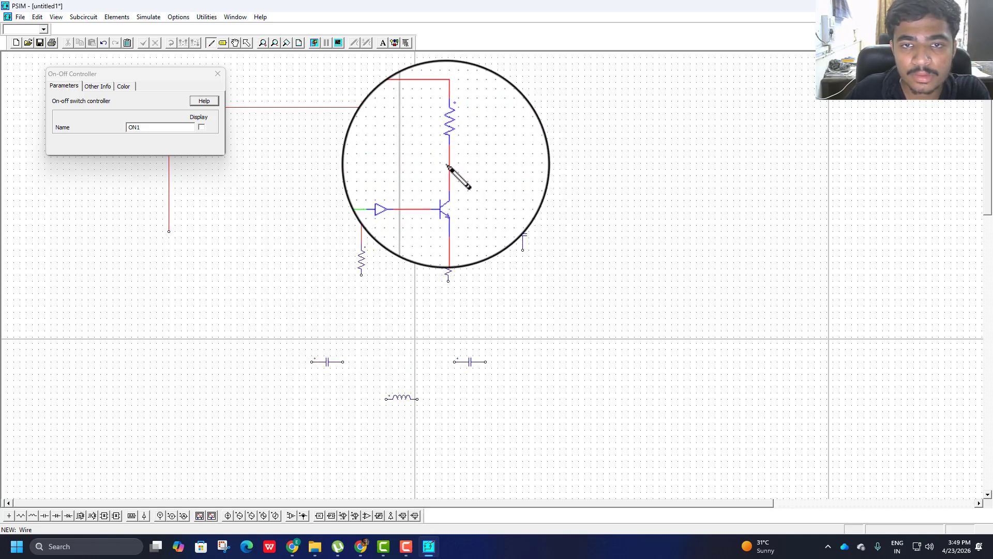
# Draw a long horizontal output wire rightward from the collector line and place a capacitor in the middle of it
pyautogui.moveTo(449, 166)
pyautogui.mouseDown()
pyautogui.moveTo(704, 194)
pyautogui.moveTo(728, 170)
pyautogui.moveTo(771, 163)
pyautogui.mouseUp()
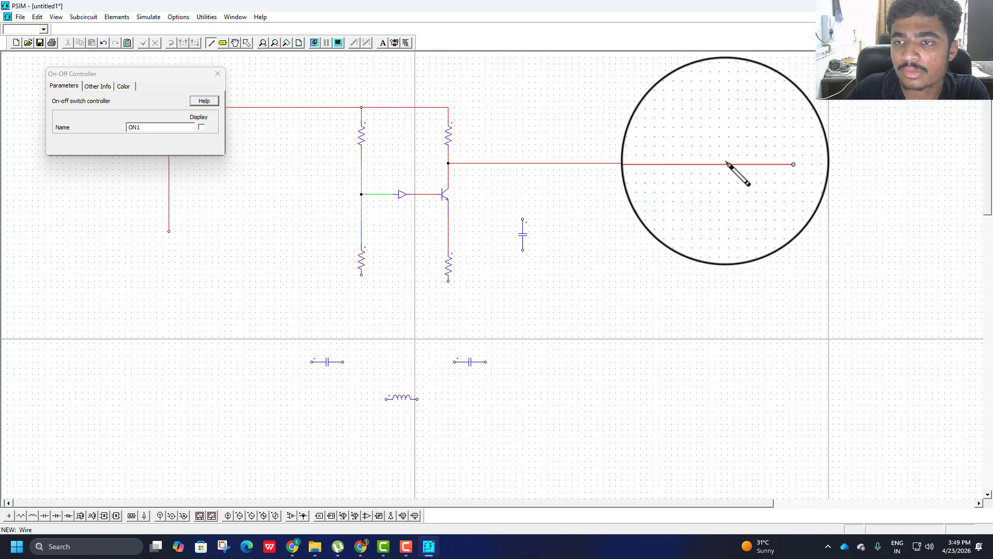
pyautogui.click(45, 516)
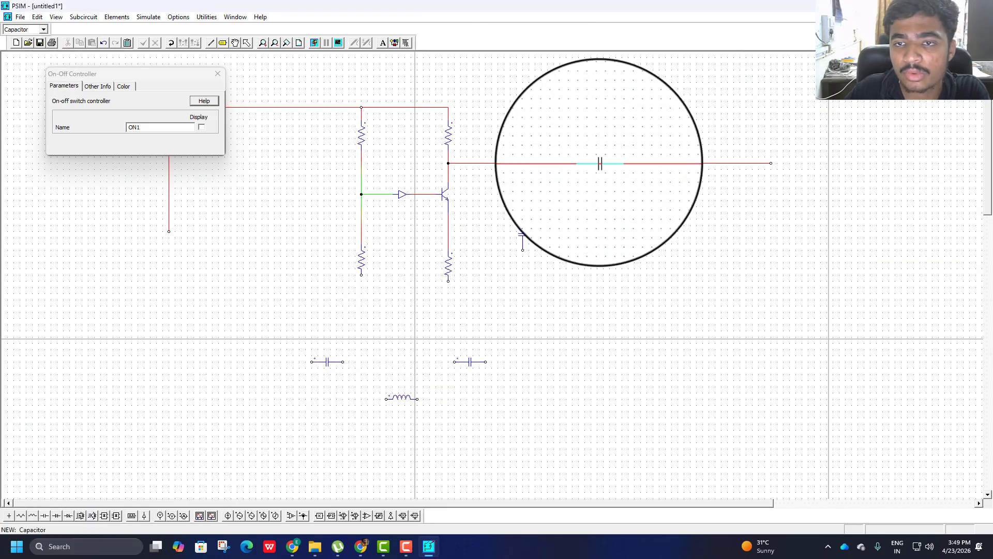
pyautogui.click(600, 164)
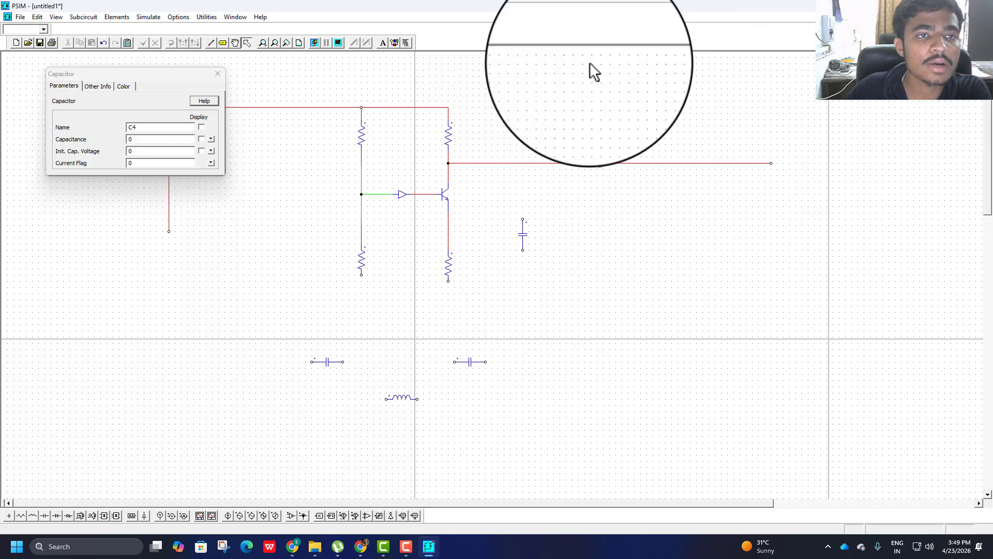
# Move the lower right resistor up slightly so it is level with the lower left resistor
pyautogui.click(211, 42)
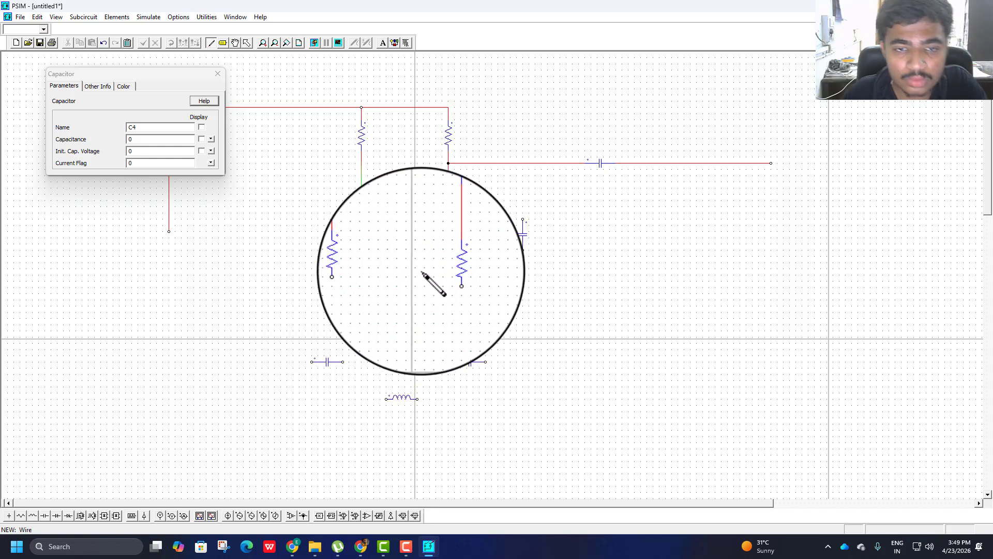
pyautogui.press('Escape')
pyautogui.click(446, 270)
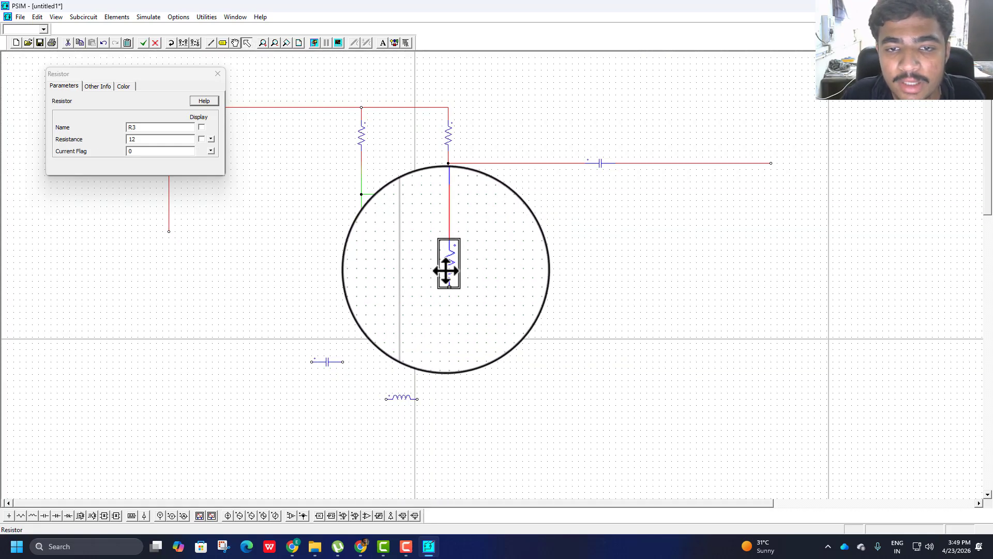
pyautogui.moveTo(446, 270); pyautogui.dragTo(448, 261)
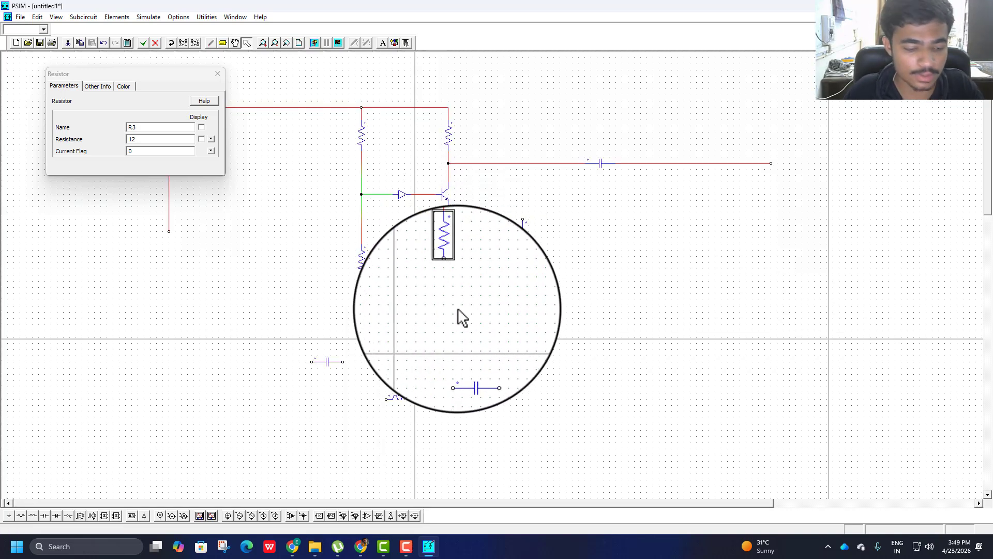
pyautogui.click(458, 309)
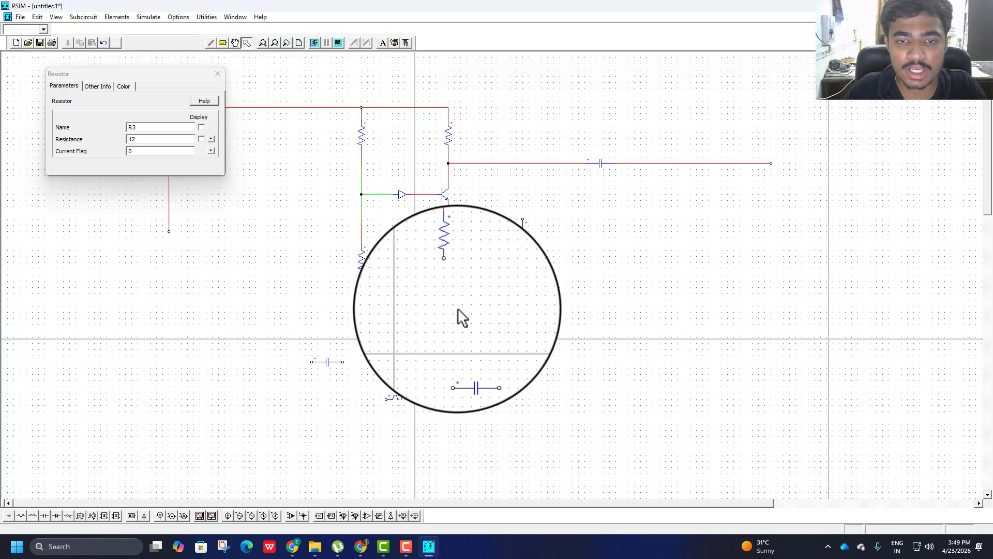
# Draw a short vertical wire downward from the bottom end of the lower left resistor
pyautogui.click(211, 43)
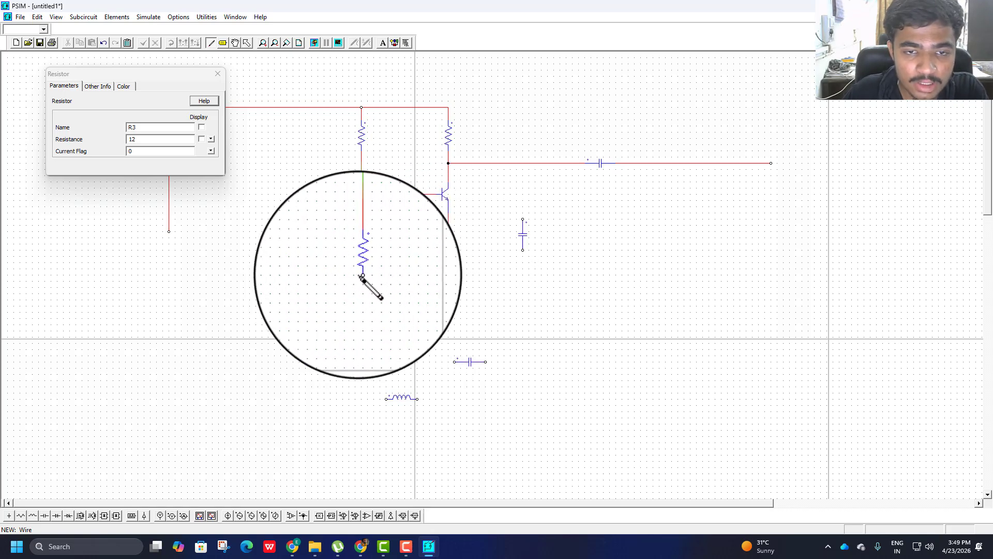
pyautogui.moveTo(362, 275); pyautogui.dragTo(361, 309)
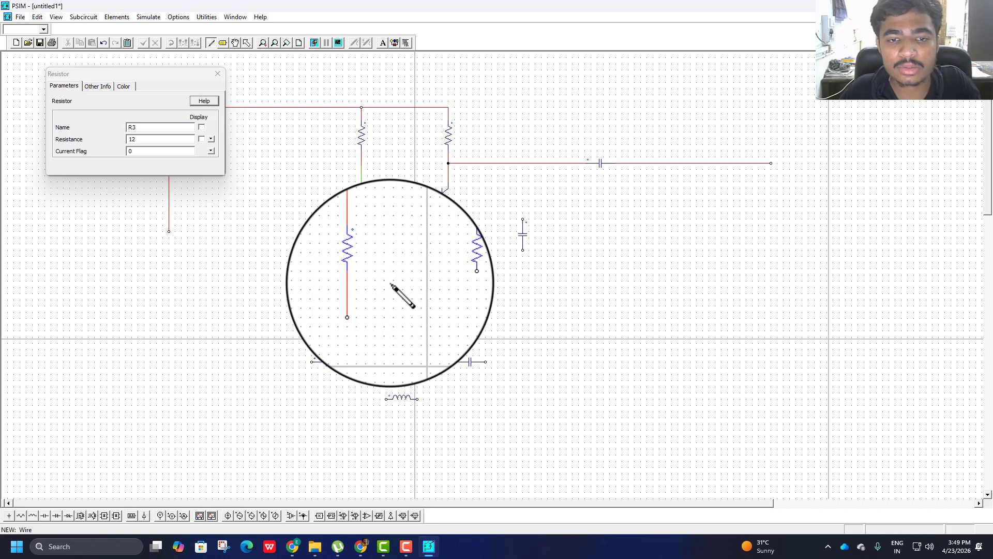
pyautogui.press('Escape')
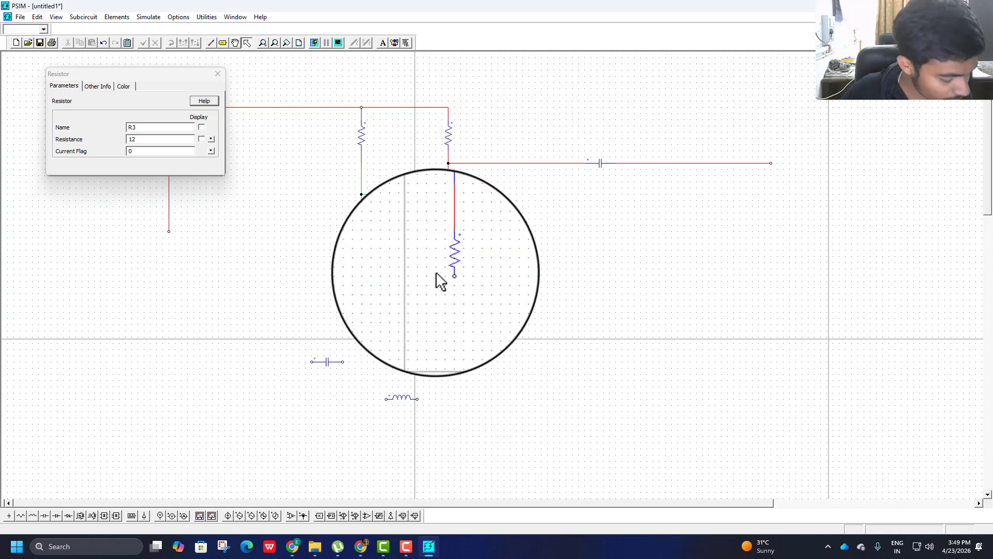
# Move the loose vertical capacitor to the right of the lower right resistor, level with it
pyautogui.click(45, 515)
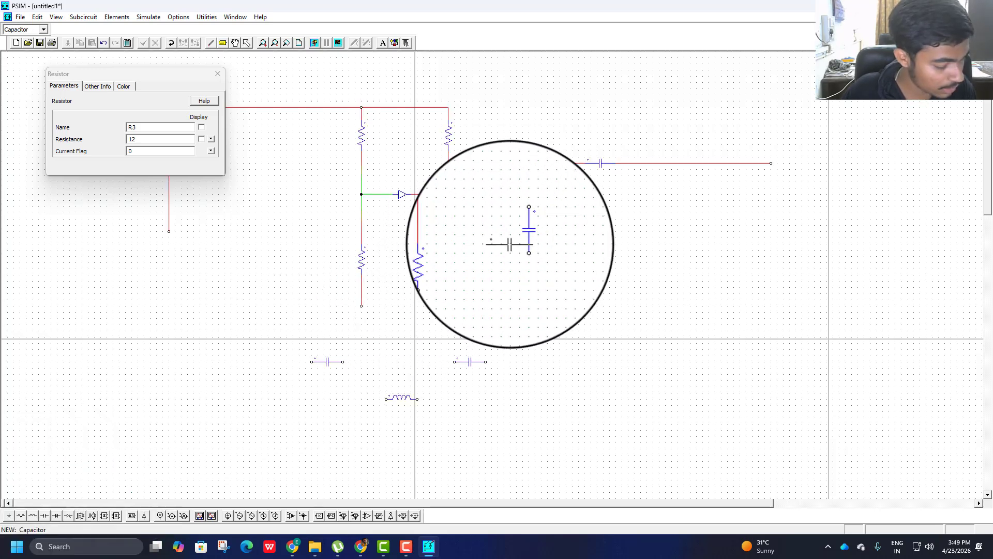
pyautogui.click(525, 234)
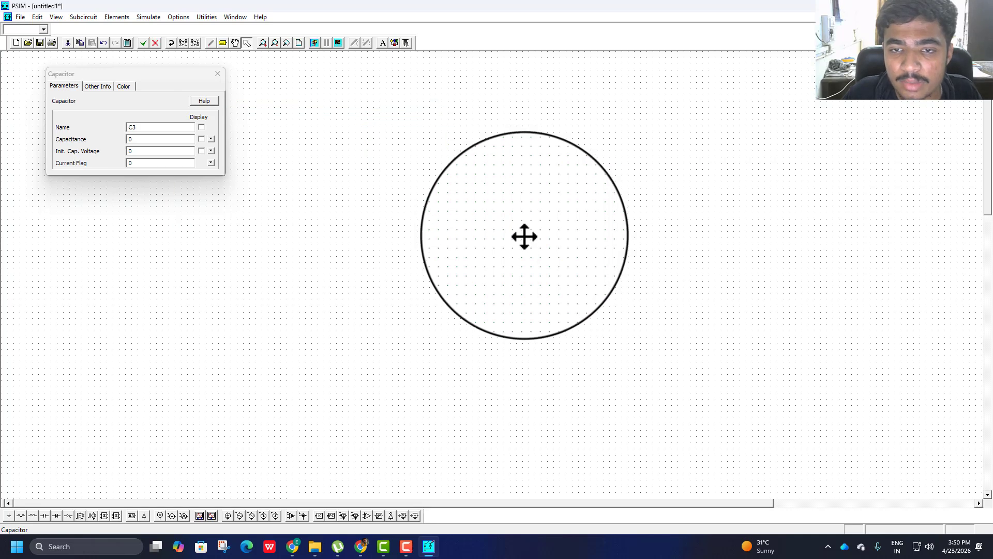
pyautogui.moveTo(522, 234); pyautogui.dragTo(498, 266)
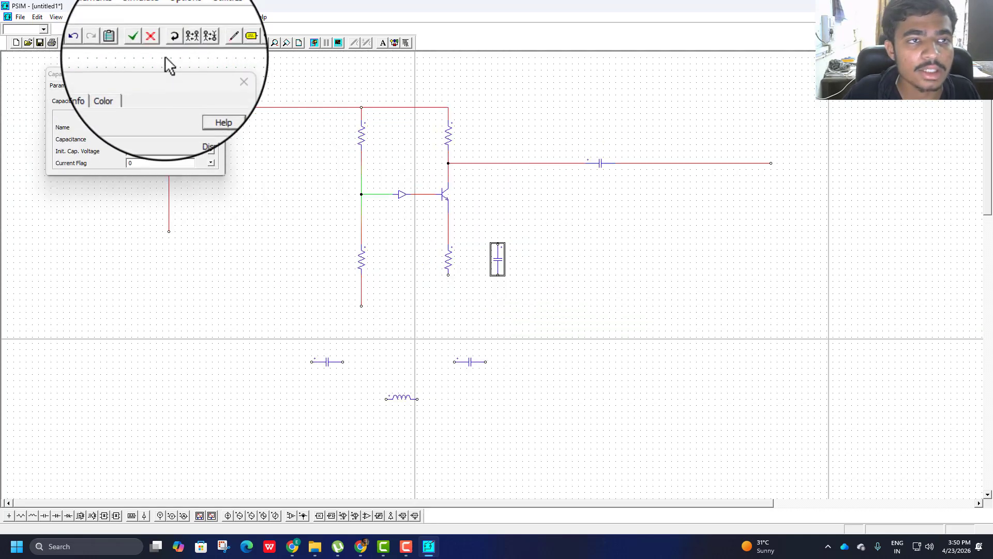
# Wire the vertical capacitor in parallel with the lower right resistor, joining their upper and lower ends
pyautogui.click(210, 42)
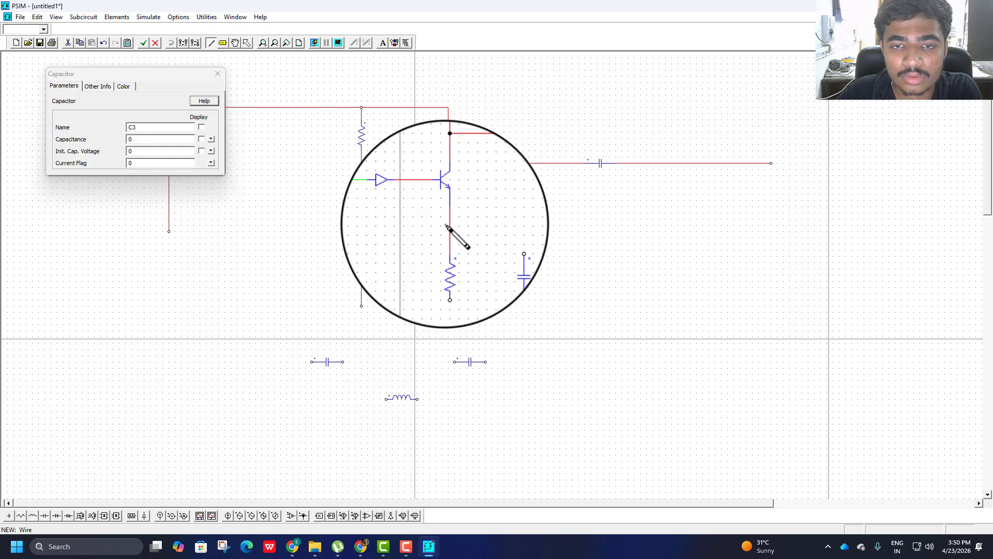
pyautogui.moveTo(449, 226); pyautogui.dragTo(497, 243)
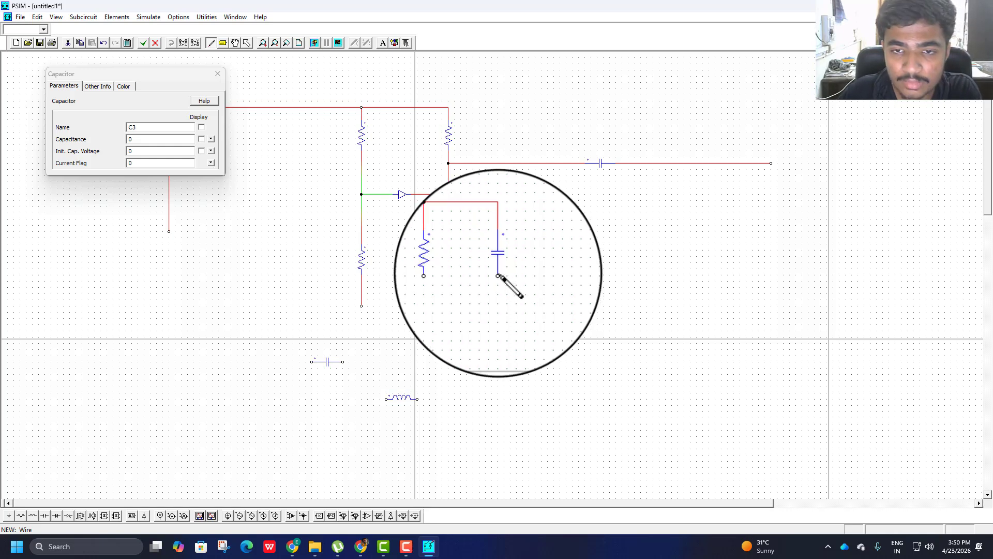
pyautogui.moveTo(498, 275)
pyautogui.mouseDown()
pyautogui.moveTo(490, 323)
pyautogui.moveTo(466, 331)
pyautogui.moveTo(448, 318)
pyautogui.mouseUp()
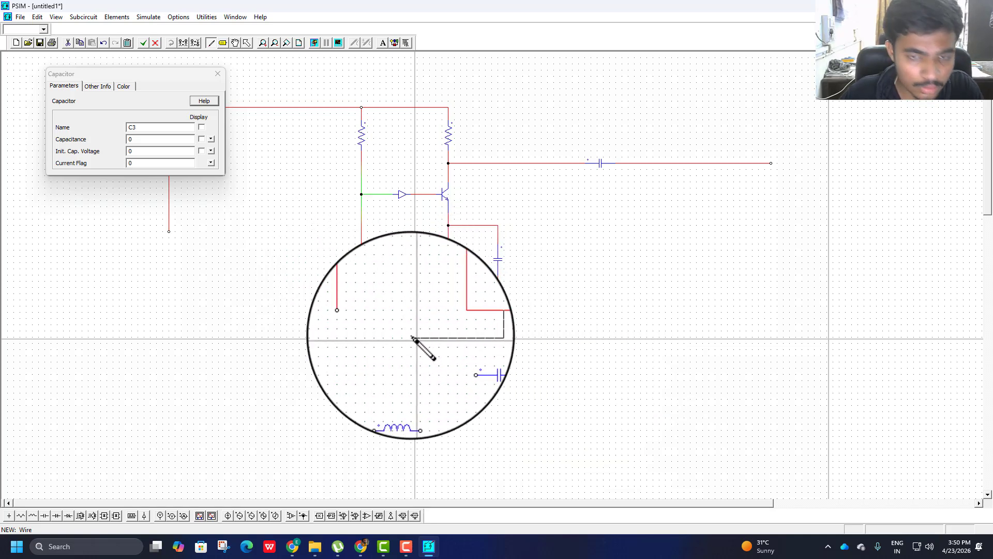
# Run a wire from the bottom of the parallel resistor-capacitor branch leftward past the lower left resistor and connect that resistor's wire to it
pyautogui.moveTo(352, 334); pyautogui.dragTo(323, 330)
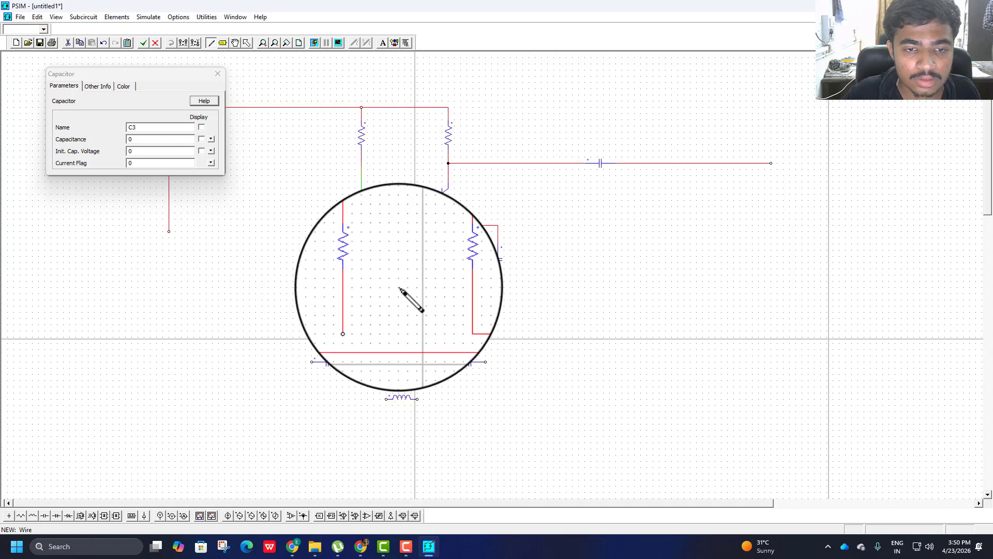
pyautogui.hotkey('ctrl', 'z')
pyautogui.press('Escape')
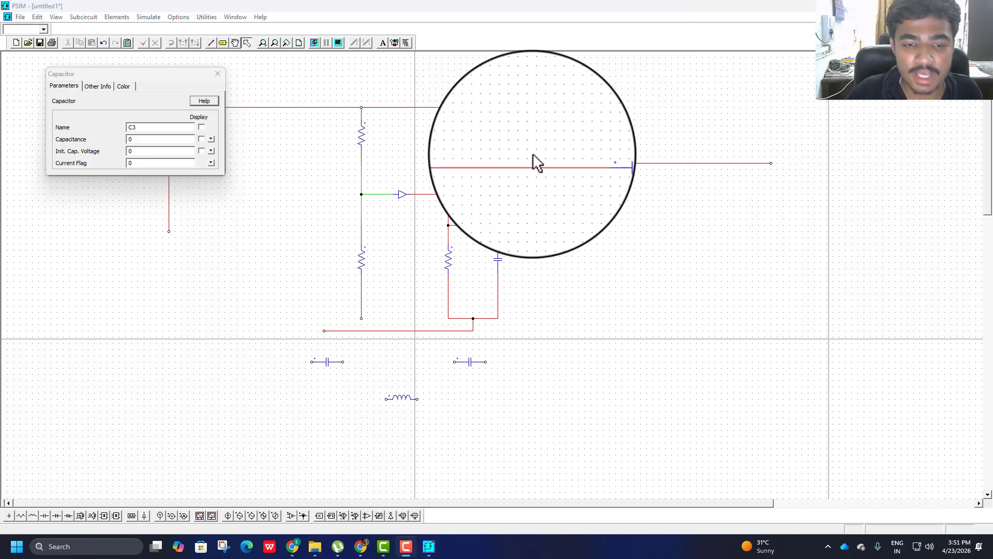
pyautogui.click(210, 43)
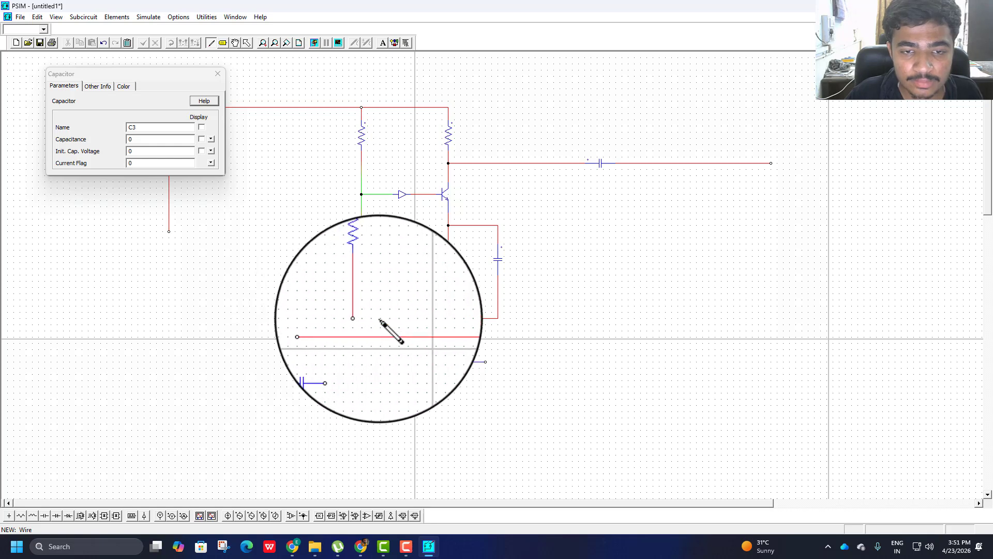
pyautogui.moveTo(362, 318); pyautogui.dragTo(361, 332)
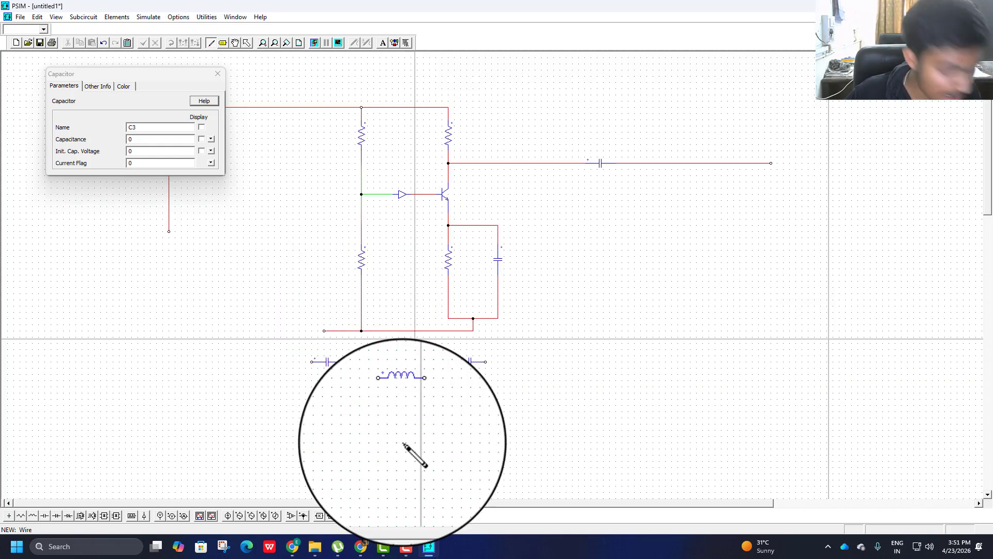
pyautogui.press('Escape')
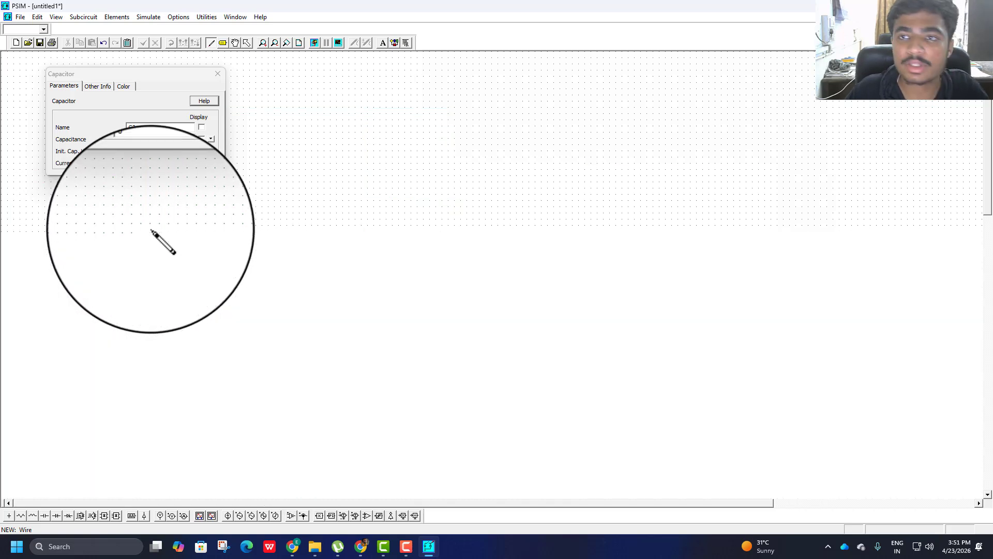
# Delete the loose capacitor below the left end of the bottom wire
pyautogui.click(328, 361)
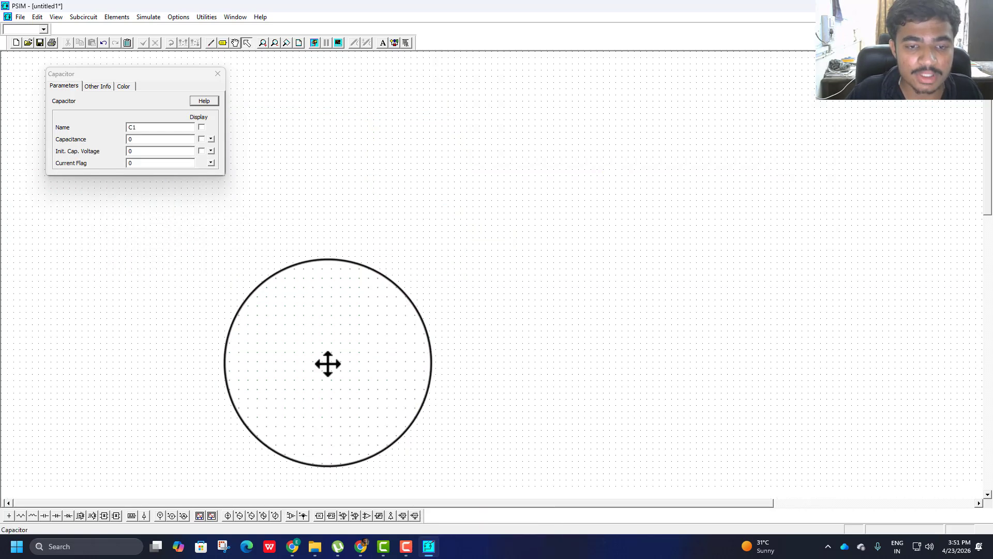
pyautogui.press('Delete')
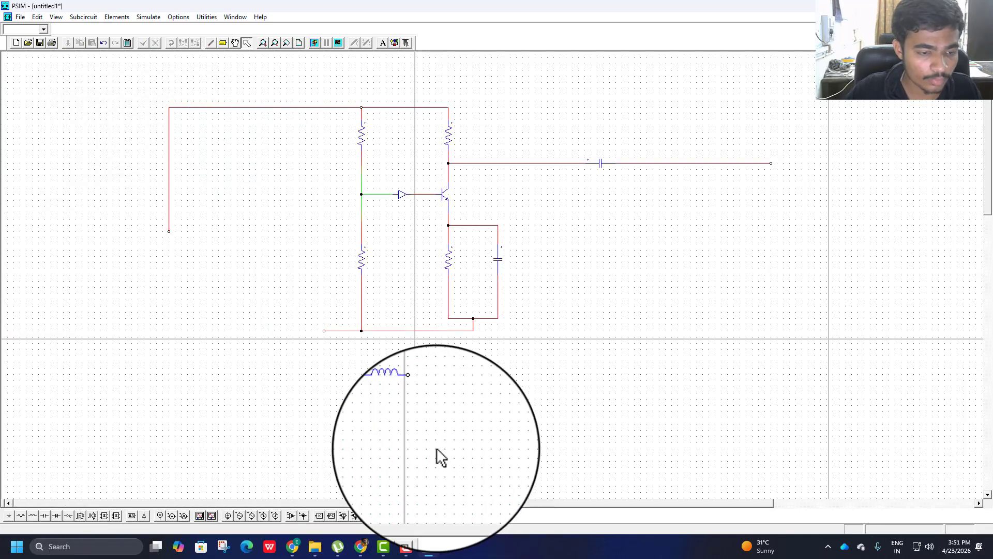
# Place a ground symbol below the left end of the bottom wire and wire it to that end
pyautogui.click(9, 515)
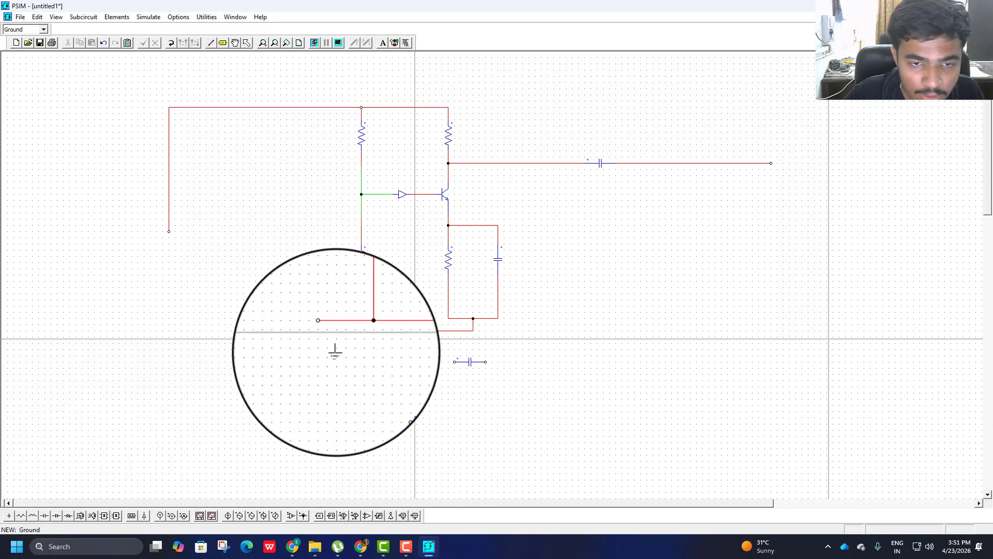
pyautogui.click(325, 354)
pyautogui.press('Escape')
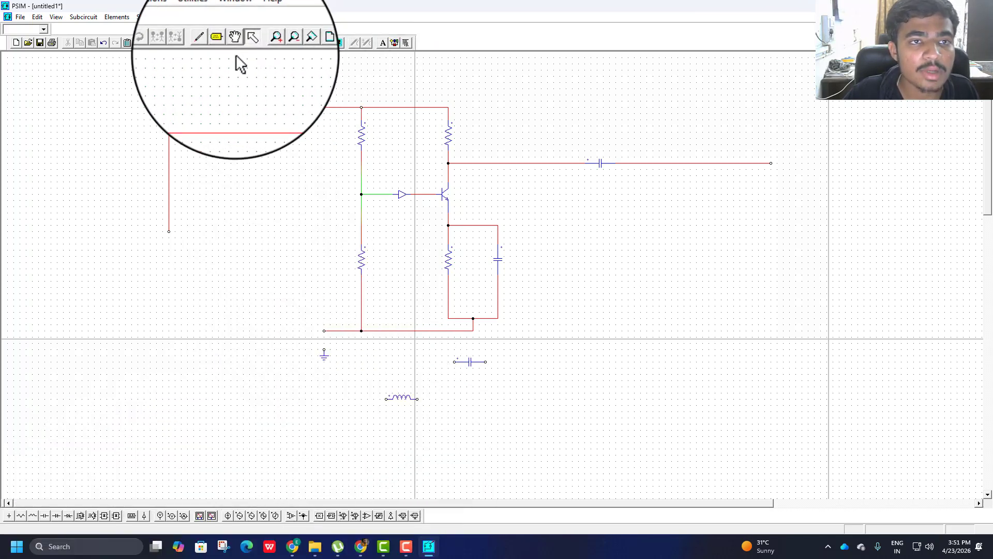
pyautogui.click(212, 43)
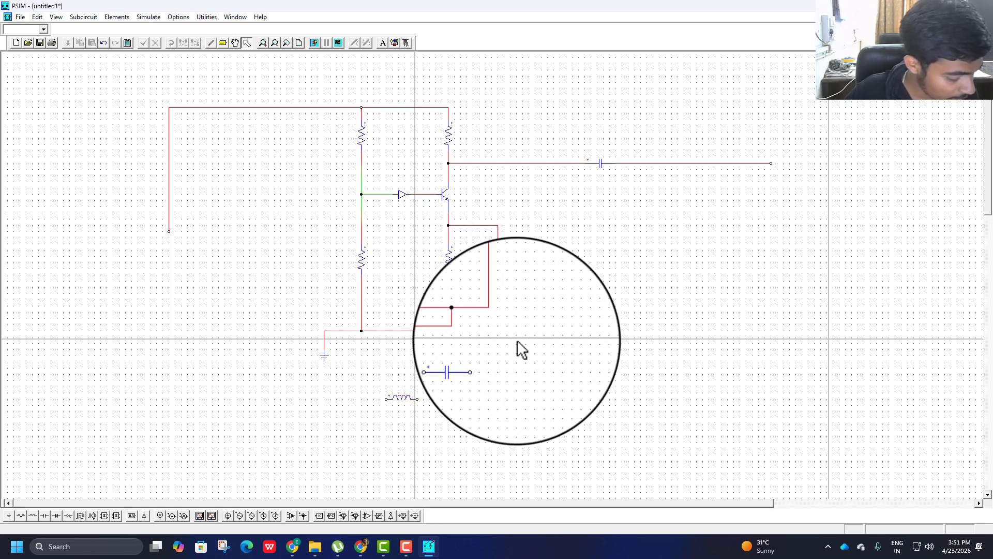
# Move the unused inductor and the remaining loose capacitor further down, away from the circuit's bottom wire
pyautogui.click(399, 392)
pyautogui.moveTo(402, 399); pyautogui.dragTo(391, 437)
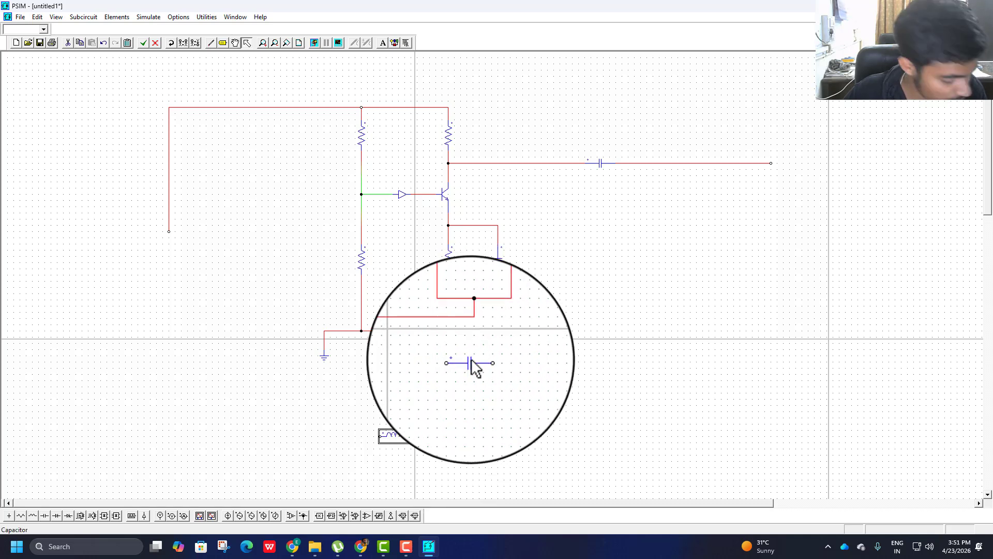
pyautogui.click(212, 42)
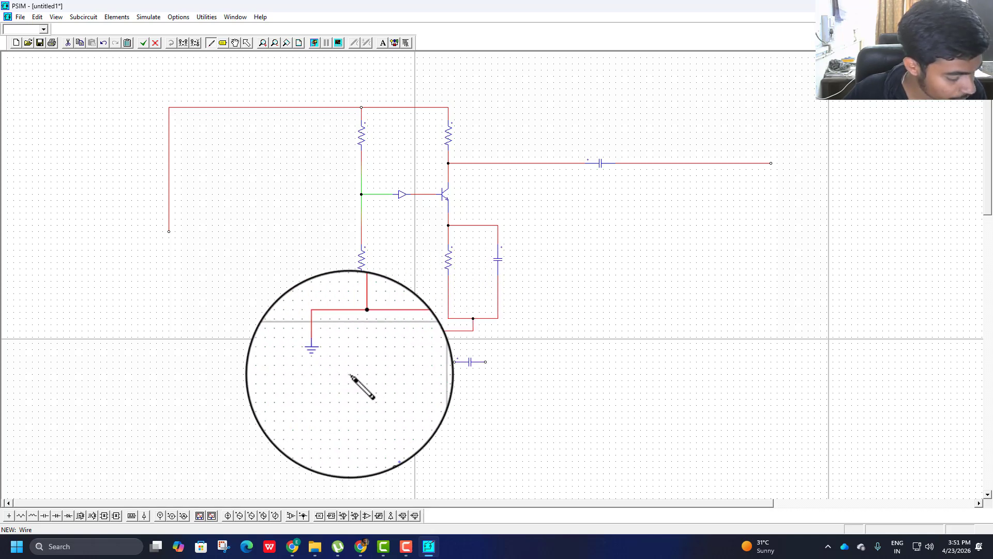
pyautogui.doubleClick(471, 361)
pyautogui.moveTo(467, 358); pyautogui.dragTo(472, 383)
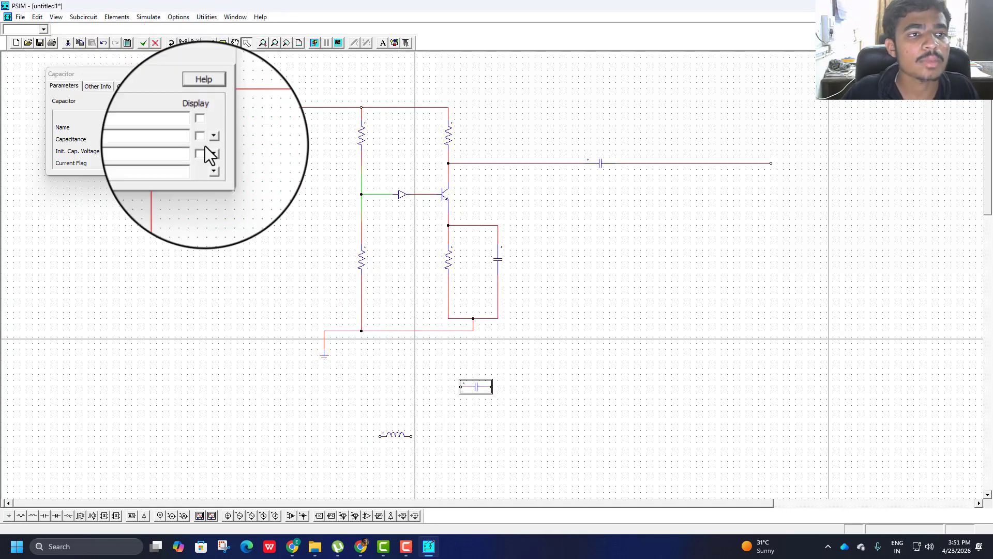
# Place another capacitor level with the loose capacitor below the circuit, to its left, and wire the two in series
pyautogui.click(44, 515)
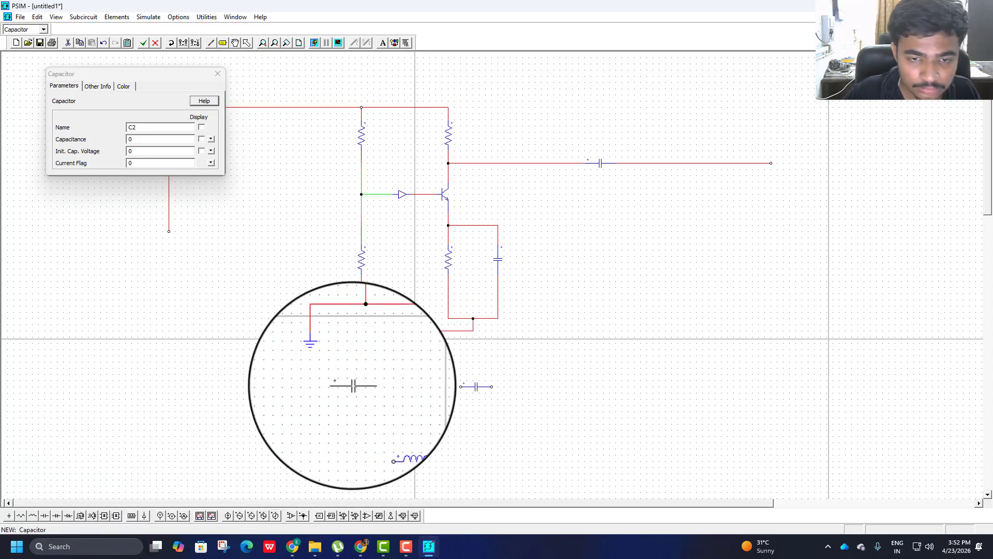
pyautogui.click(360, 387)
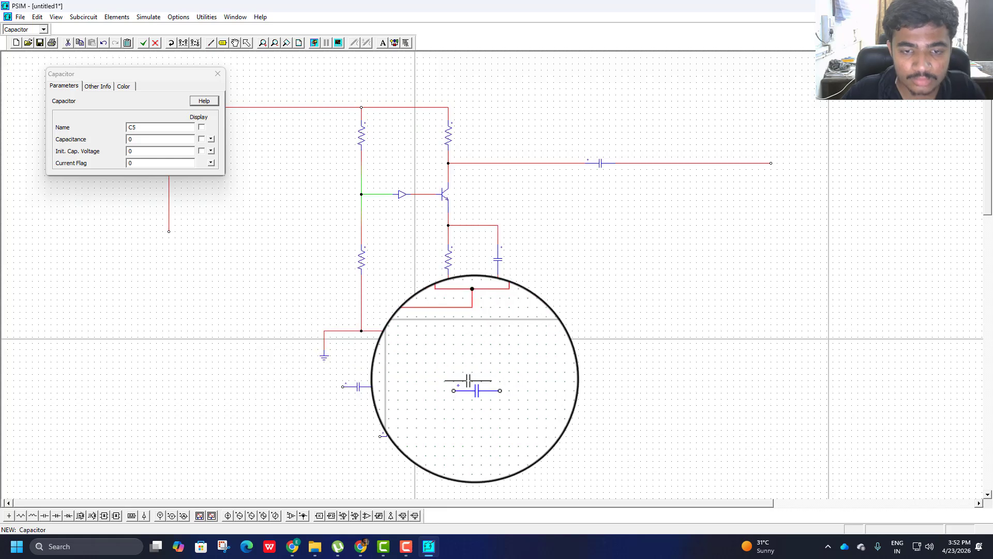
pyautogui.click(211, 43)
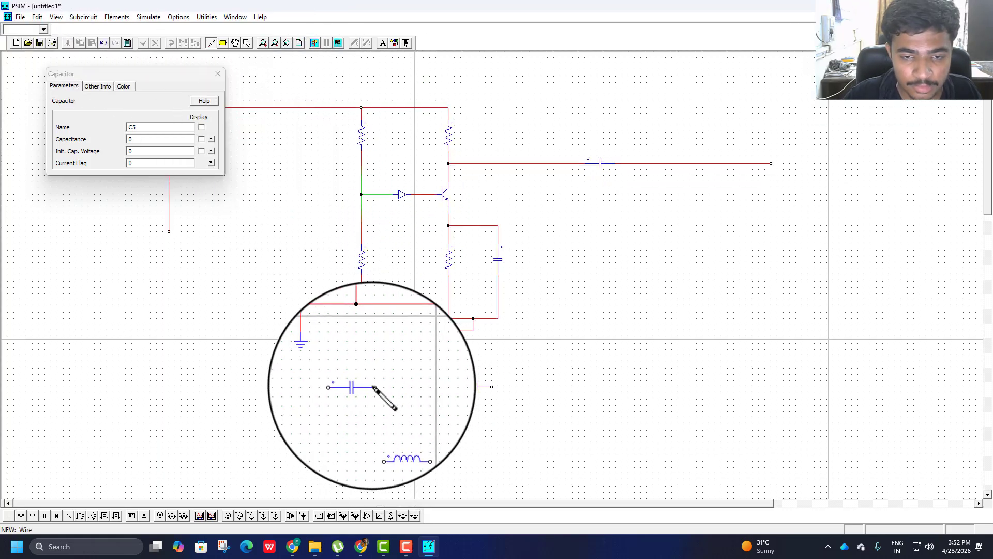
pyautogui.moveTo(373, 387); pyautogui.dragTo(461, 387)
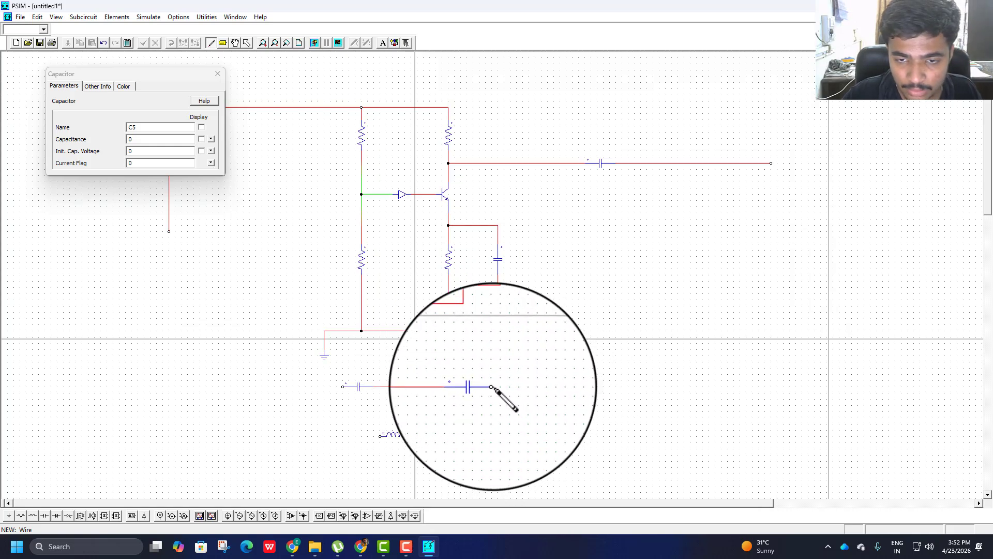
# Wire the outer ends of the two series capacitors down to the two ends of the inductor to form a closed loop
pyautogui.moveTo(493, 387); pyautogui.dragTo(541, 430)
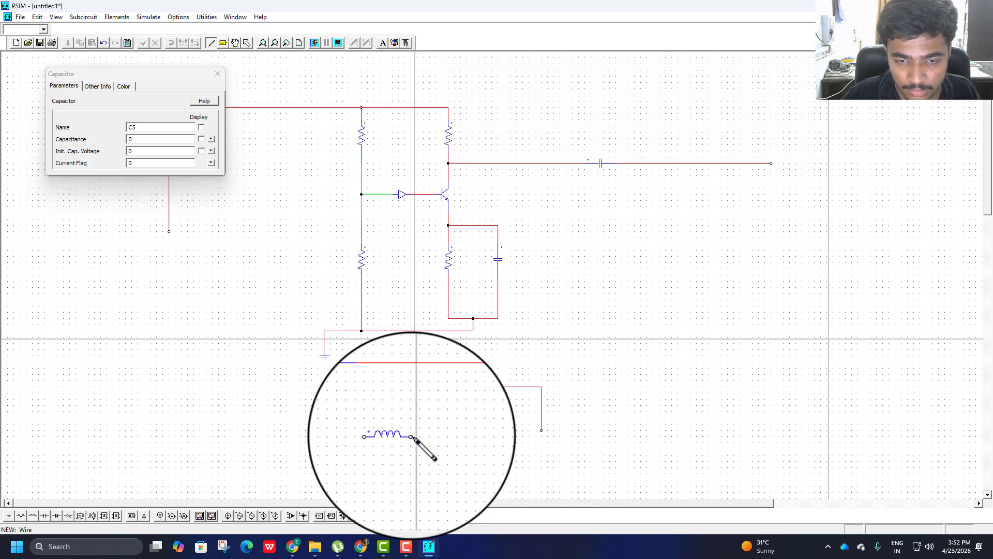
pyautogui.moveTo(412, 437); pyautogui.dragTo(542, 438)
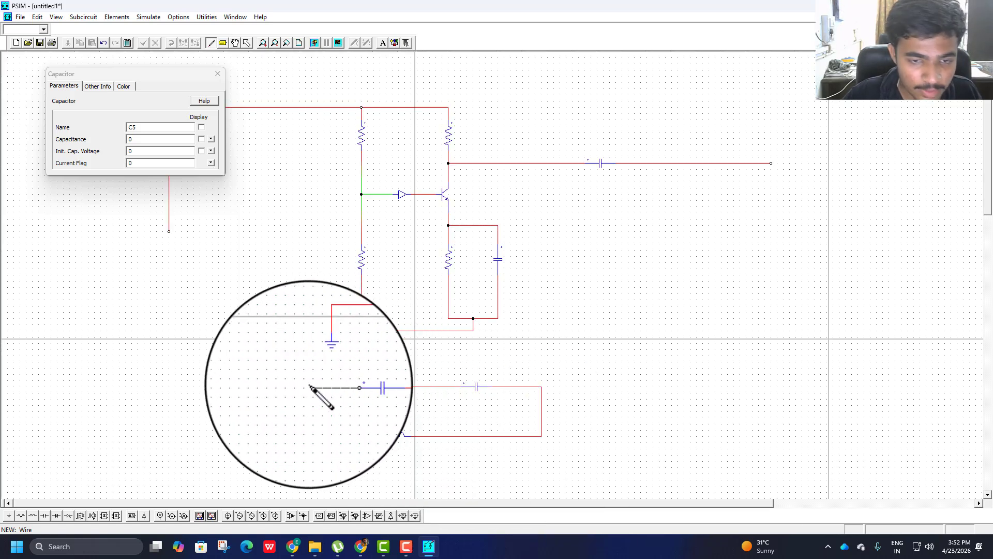
pyautogui.moveTo(300, 401); pyautogui.dragTo(379, 436)
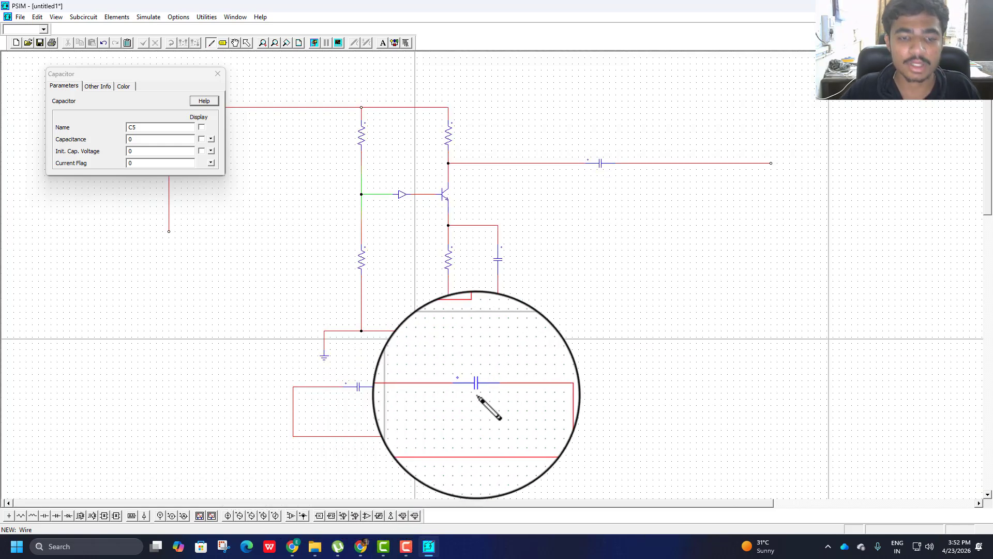
pyautogui.press('Escape')
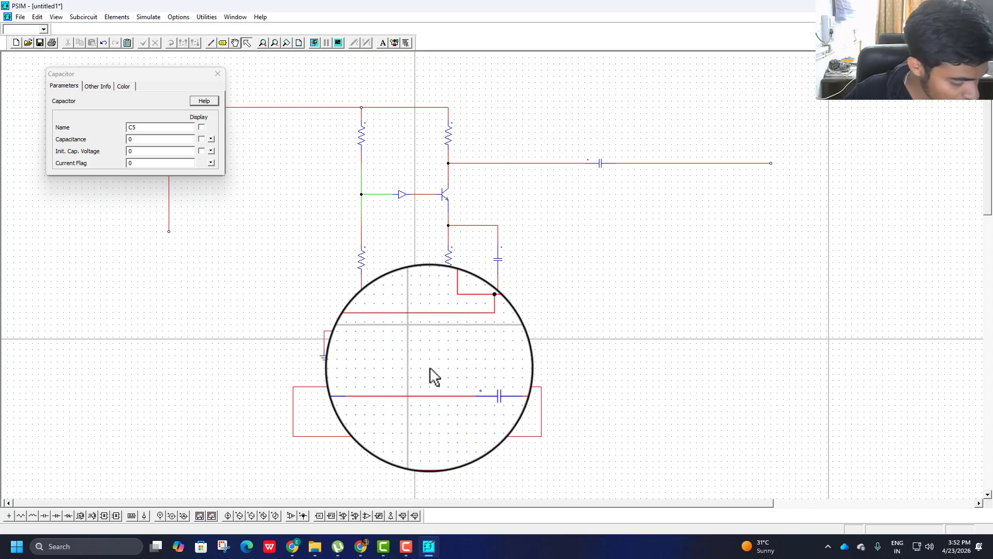
# Wire the right end of the circuit's bottom wire to the junction between the two loop capacitors and close the capacitor properties
pyautogui.click(210, 45)
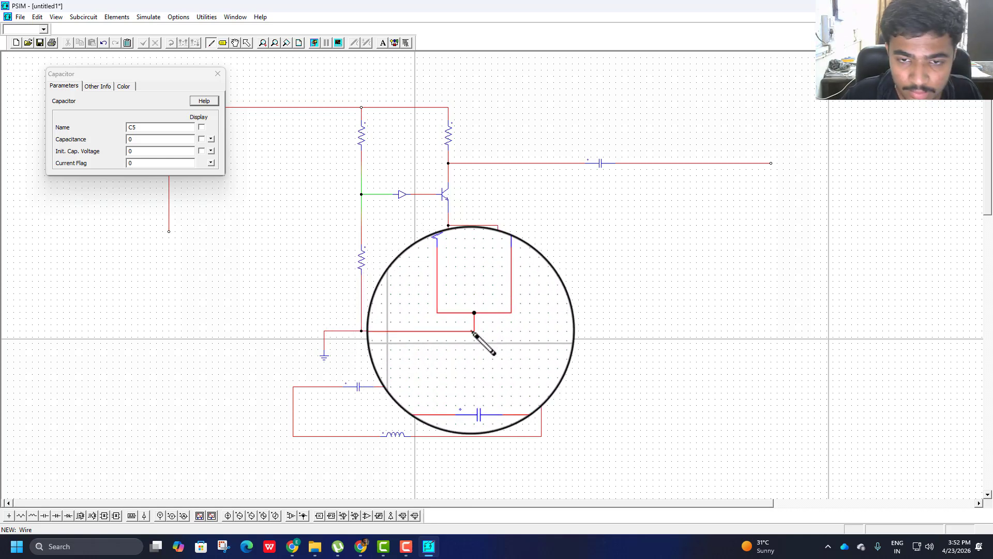
pyautogui.moveTo(472, 331)
pyautogui.mouseDown()
pyautogui.moveTo(472, 344)
pyautogui.moveTo(416, 356)
pyautogui.moveTo(419, 387)
pyautogui.mouseUp()
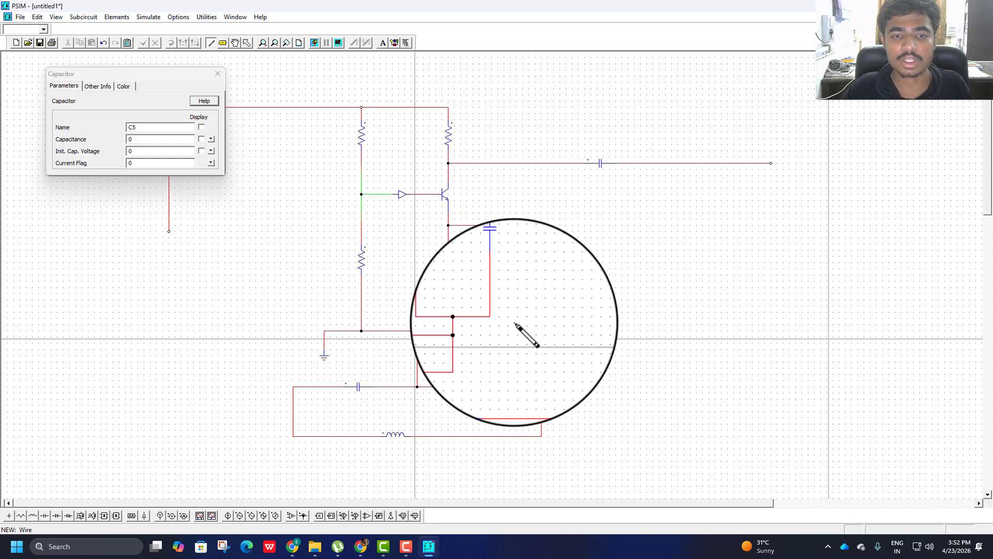
pyautogui.scroll(-3, 514, 324)
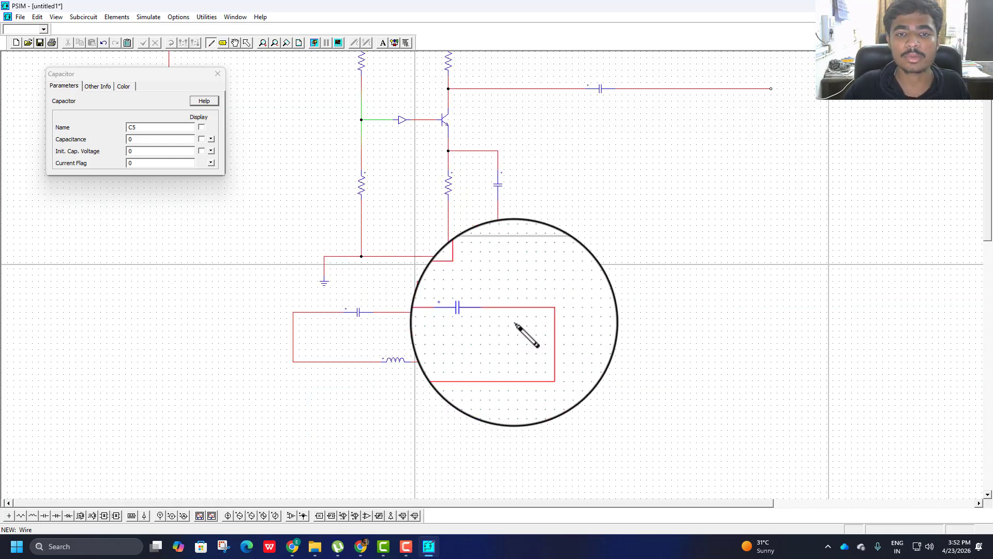
pyautogui.click(221, 77)
pyautogui.scroll(-3, 697, 238)
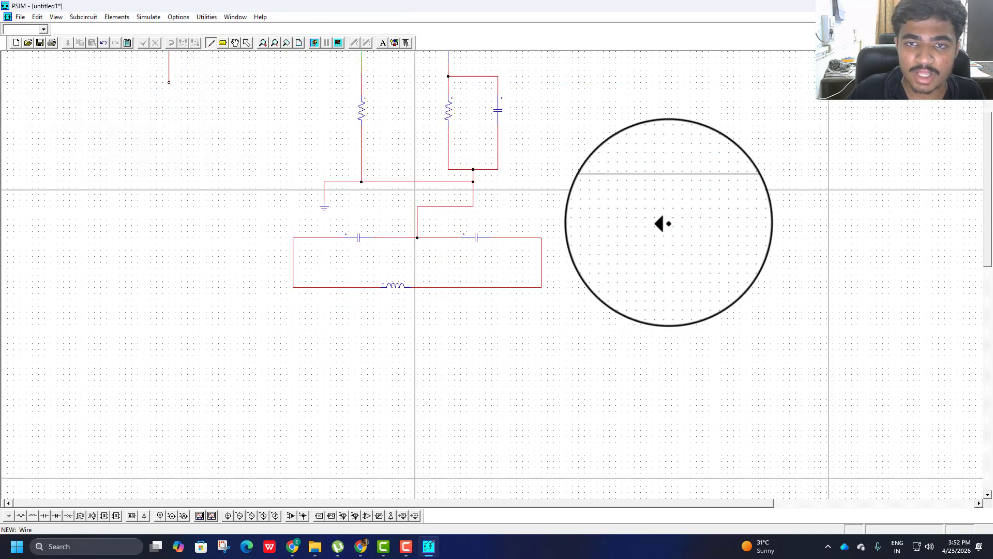
pyautogui.scroll(-3, 659, 235)
pyautogui.scroll(9, 618, 210)
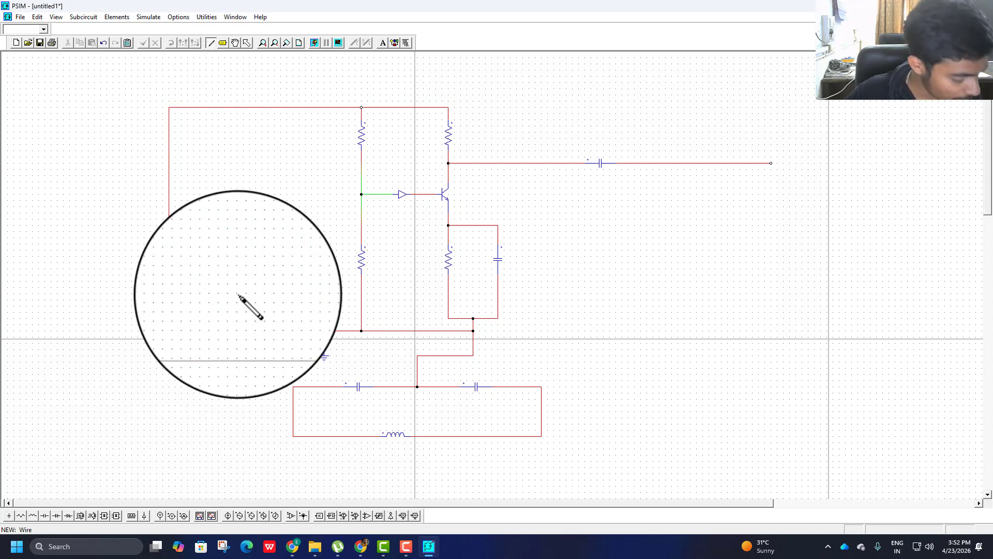
# Place a capacitor left of the base bias junction and wire it between that junction and the left side of the capacitor-inductor loop
pyautogui.click(44, 514)
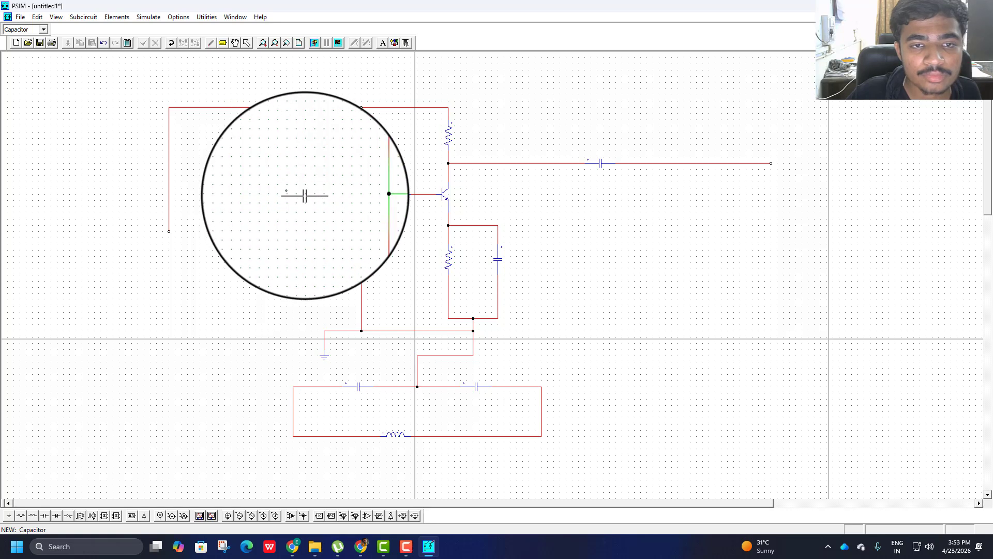
pyautogui.click(308, 195)
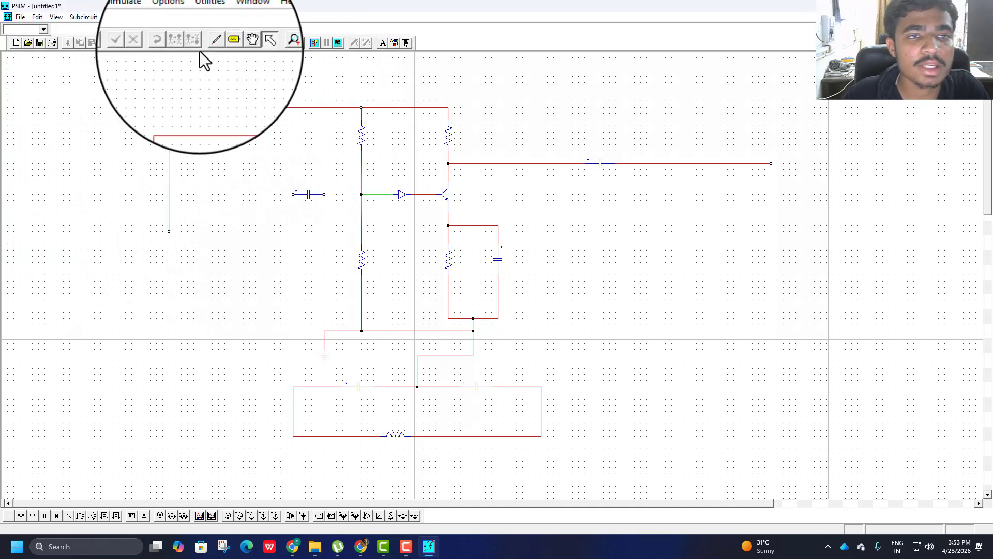
pyautogui.click(211, 42)
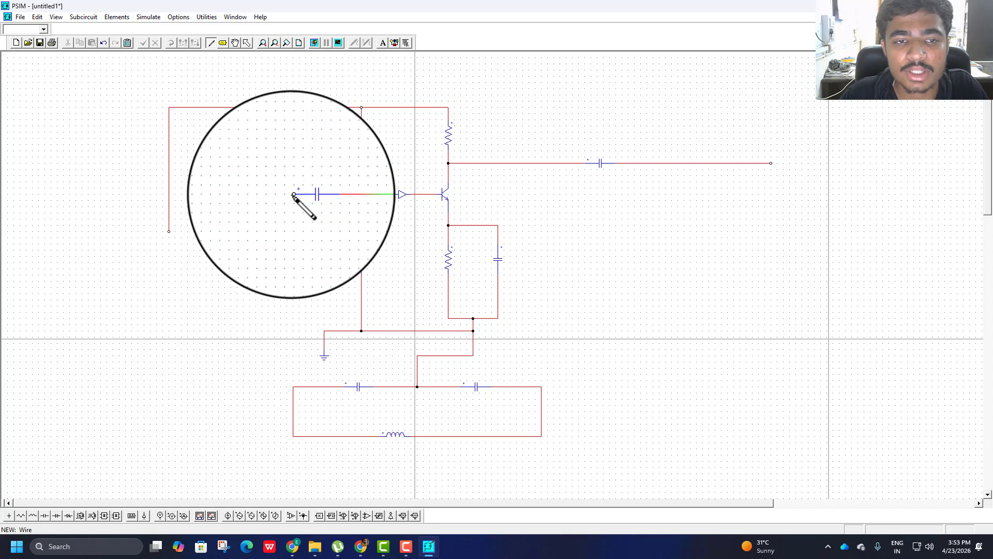
pyautogui.moveTo(293, 194)
pyautogui.mouseDown()
pyautogui.moveTo(262, 241)
pyautogui.moveTo(263, 418)
pyautogui.moveTo(293, 417)
pyautogui.mouseUp()
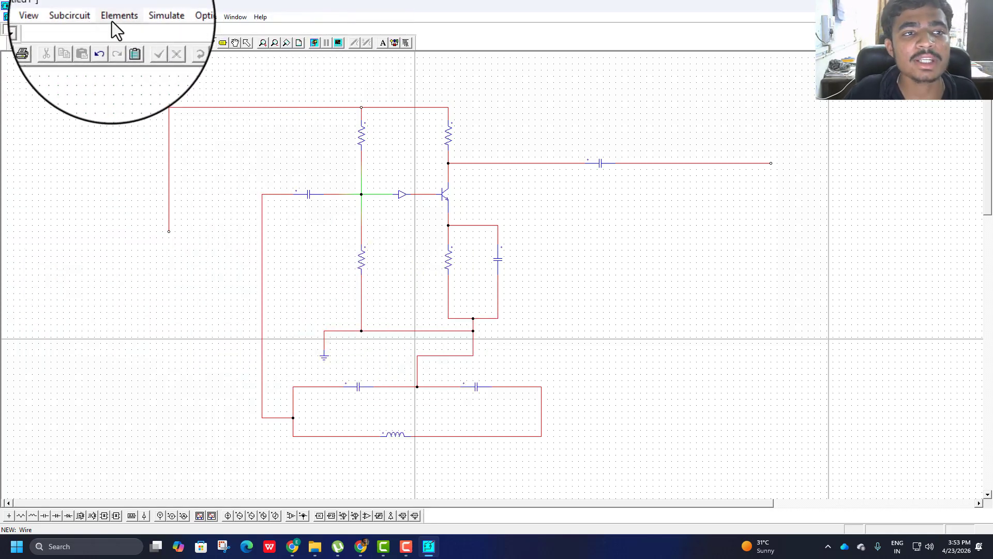
# Place a DC (battery) voltage source at the lower end of the supply wire on the far left of the circuit
pyautogui.click(112, 21)
pyautogui.moveTo(140, 31)
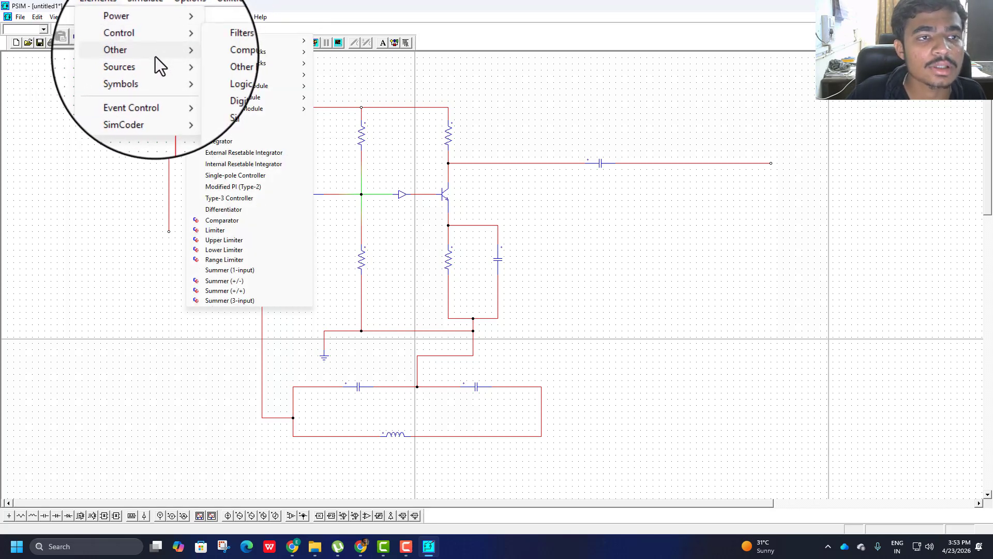
pyautogui.moveTo(148, 60)
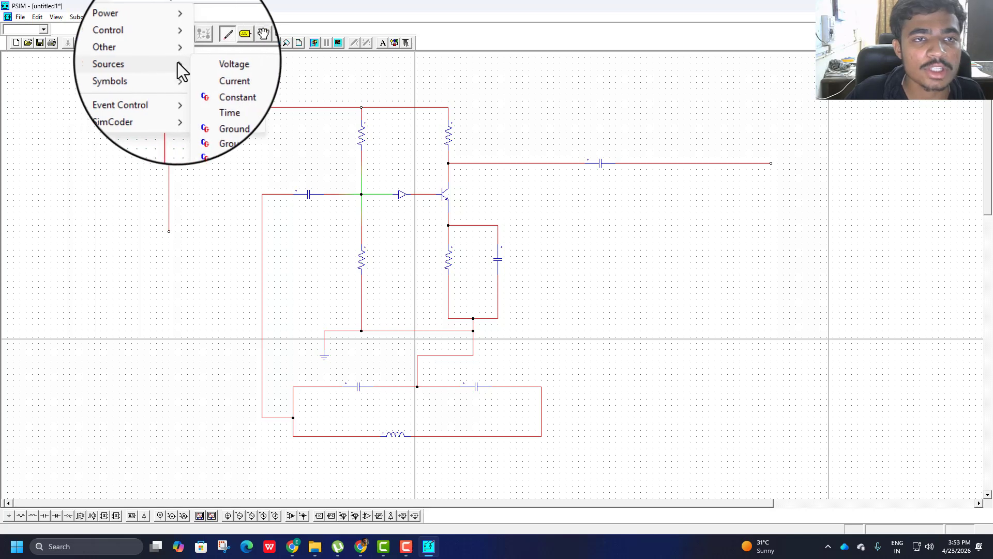
pyautogui.moveTo(214, 67)
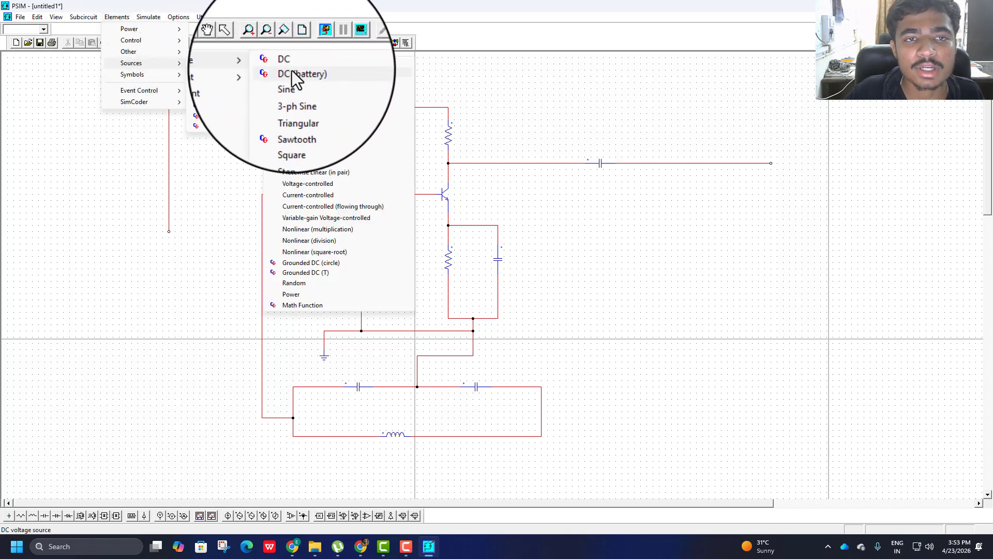
pyautogui.click(288, 70)
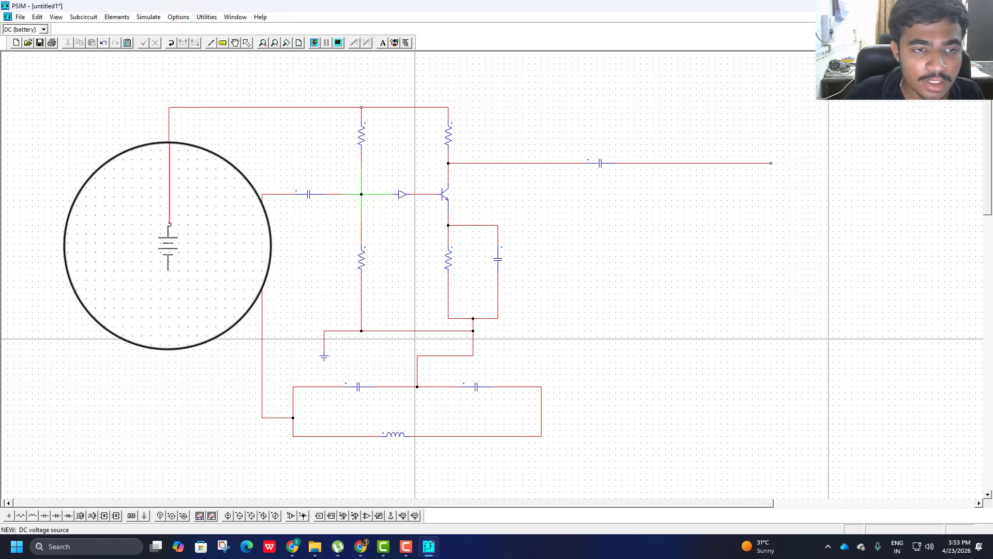
pyautogui.click(169, 246)
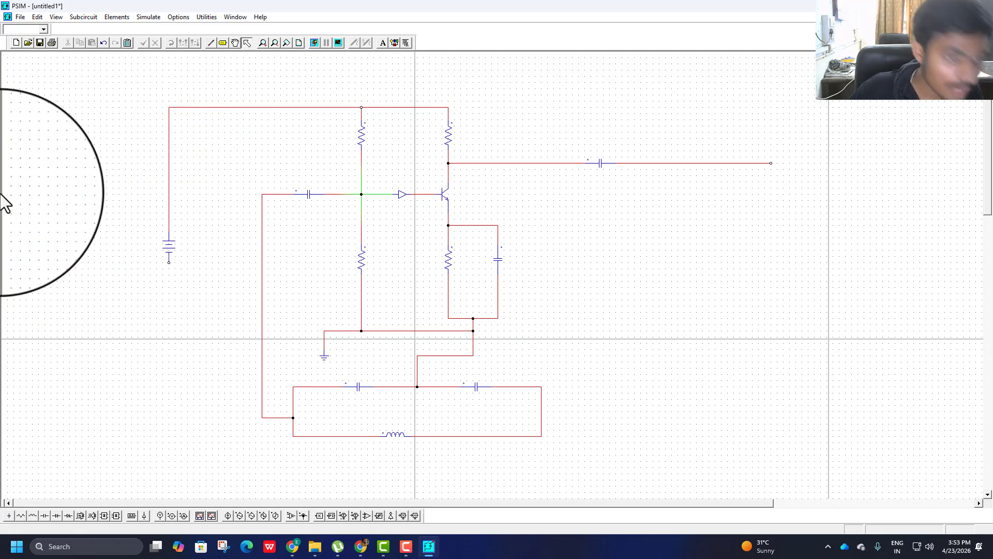
# Run a wire straight down from the battery's negative terminal and attach a ground symbol at its end
pyautogui.click(213, 42)
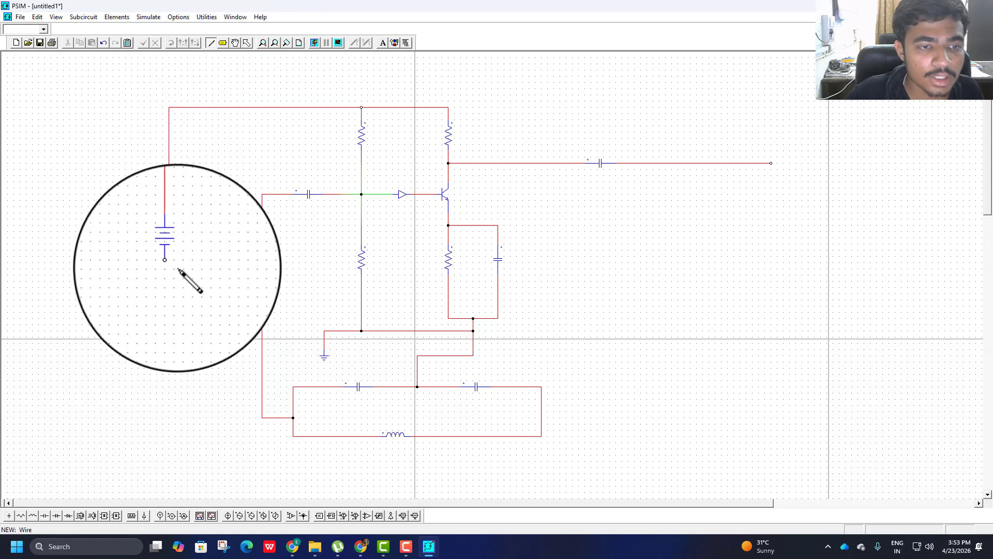
pyautogui.moveTo(169, 262); pyautogui.dragTo(169, 362)
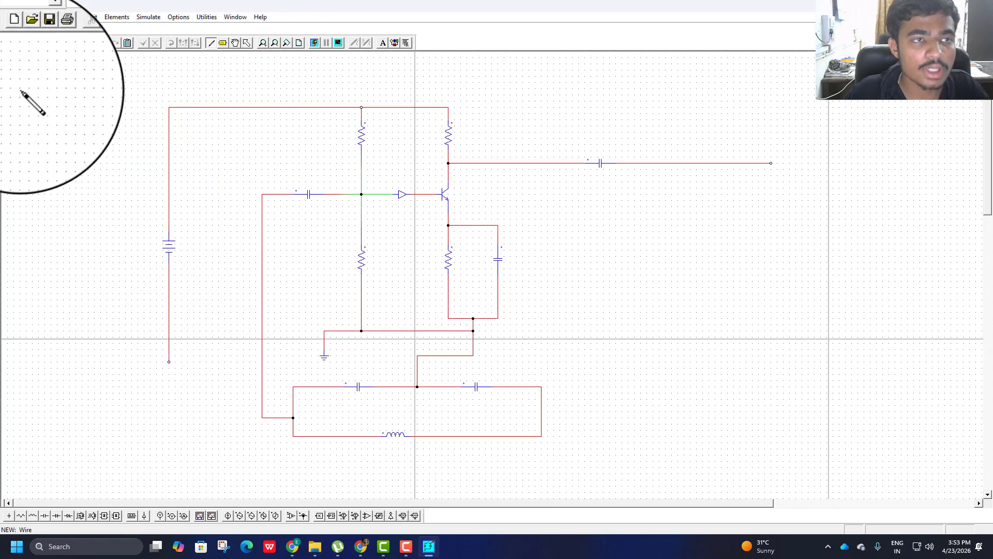
pyautogui.click(9, 516)
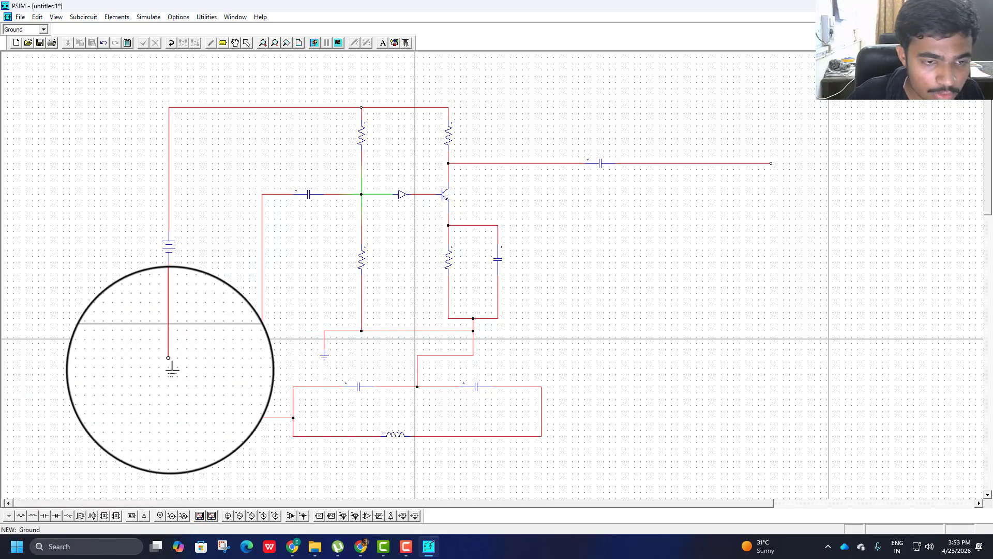
pyautogui.click(169, 362)
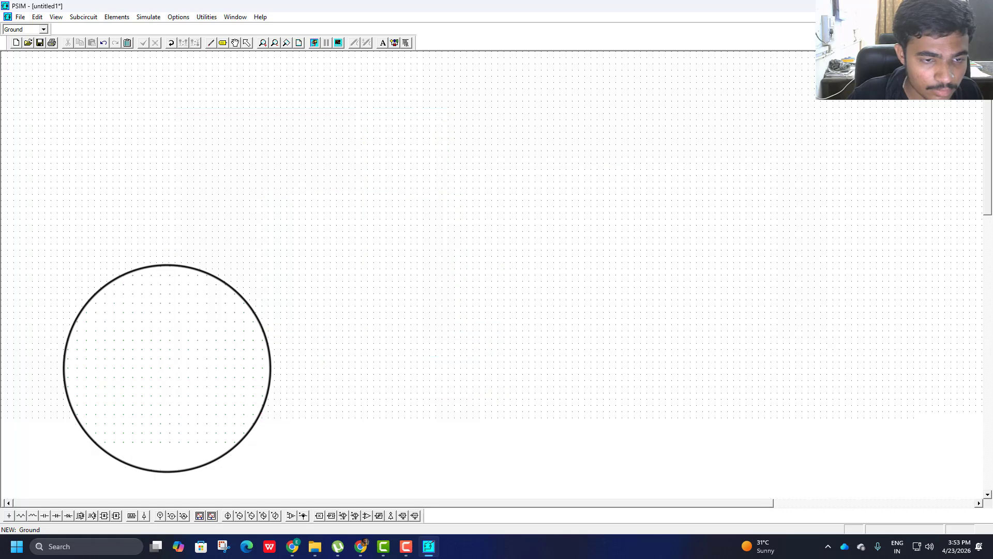
pyautogui.press('Escape')
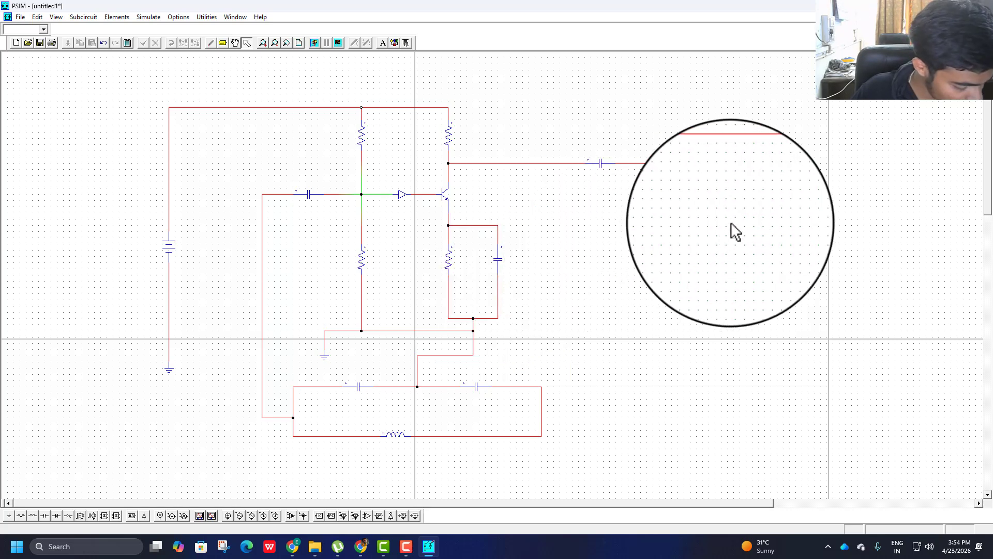
# Wire the output line beyond the output capacitor down to the right side of the capacitor-inductor loop
pyautogui.click(210, 43)
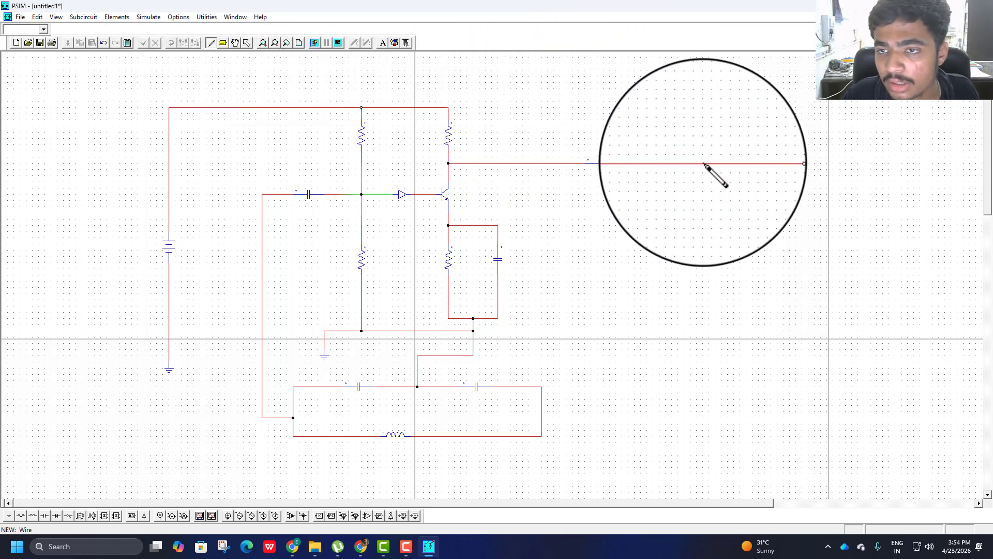
pyautogui.moveTo(702, 163); pyautogui.dragTo(541, 412)
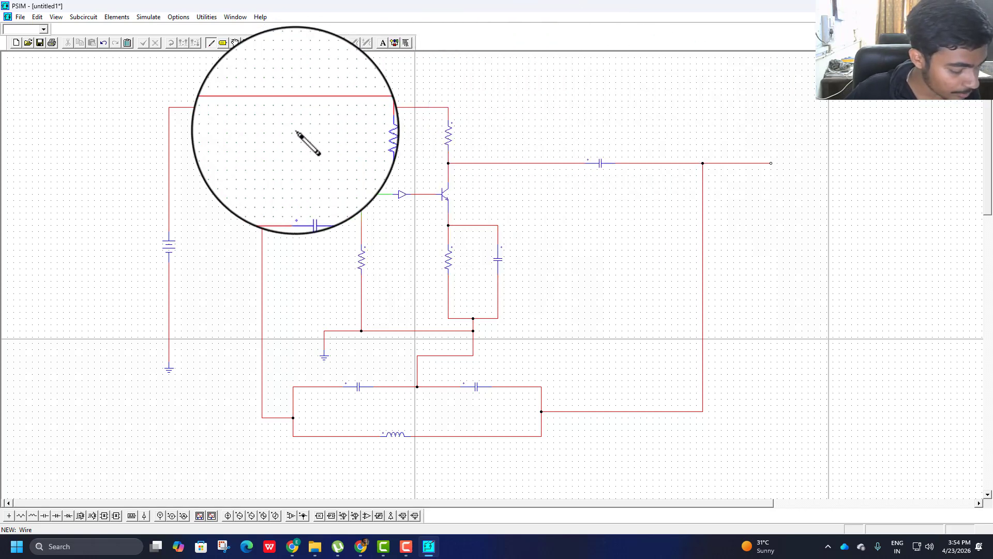
pyautogui.press('Escape')
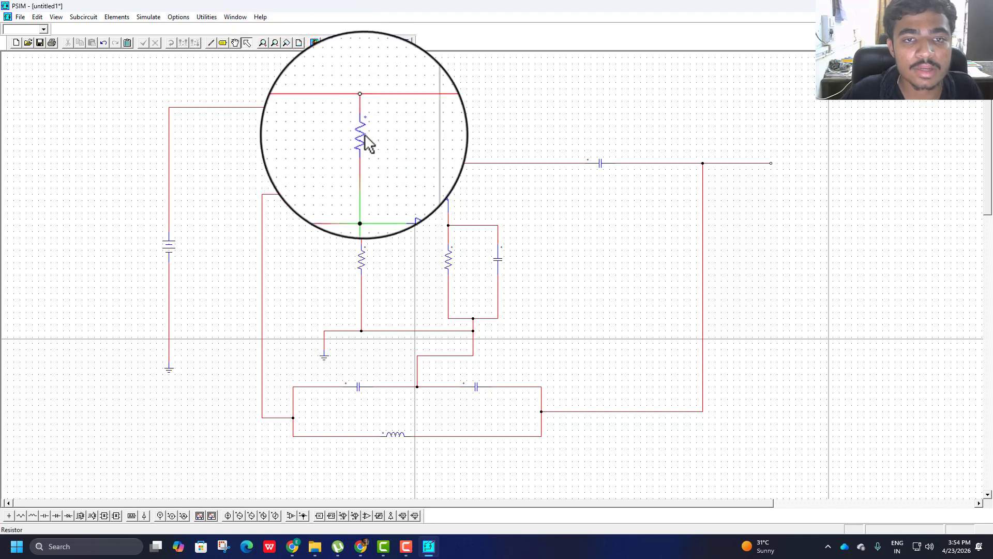
# Enter a resistance for the upper bias resistor R1 and set the collector resistor R2 to 10
pyautogui.doubleClick(365, 135)
pyautogui.click(158, 139)
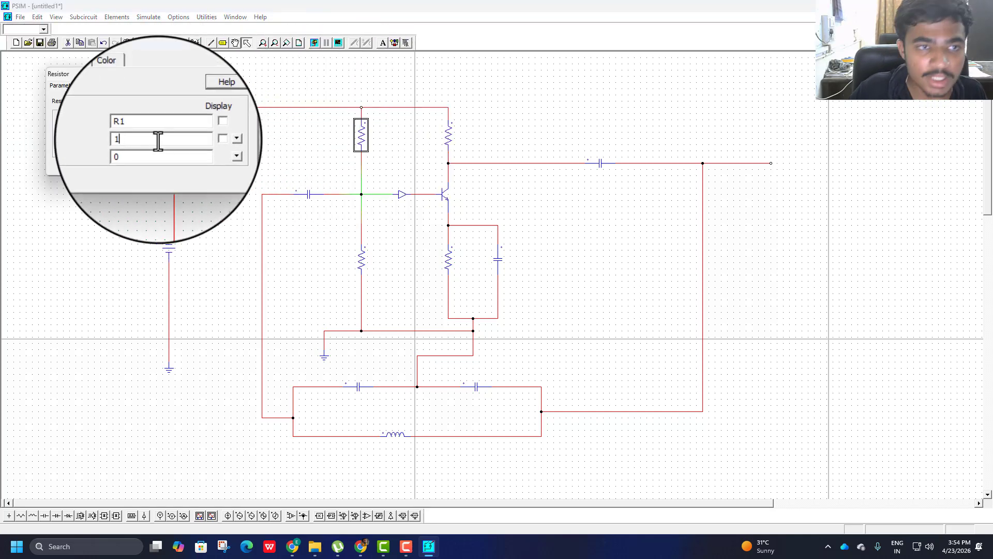
pyautogui.click(225, 73)
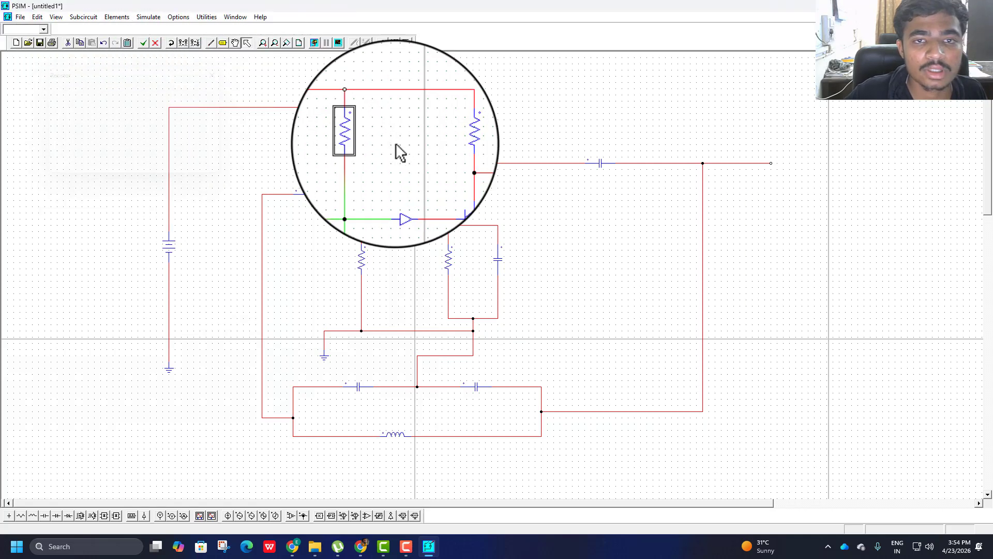
pyautogui.doubleClick(454, 134)
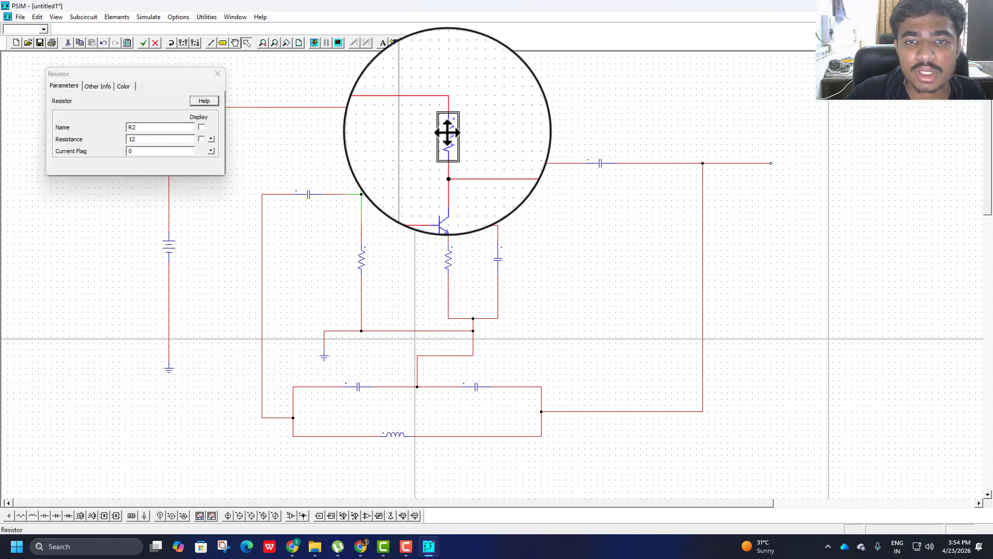
pyautogui.click(145, 137)
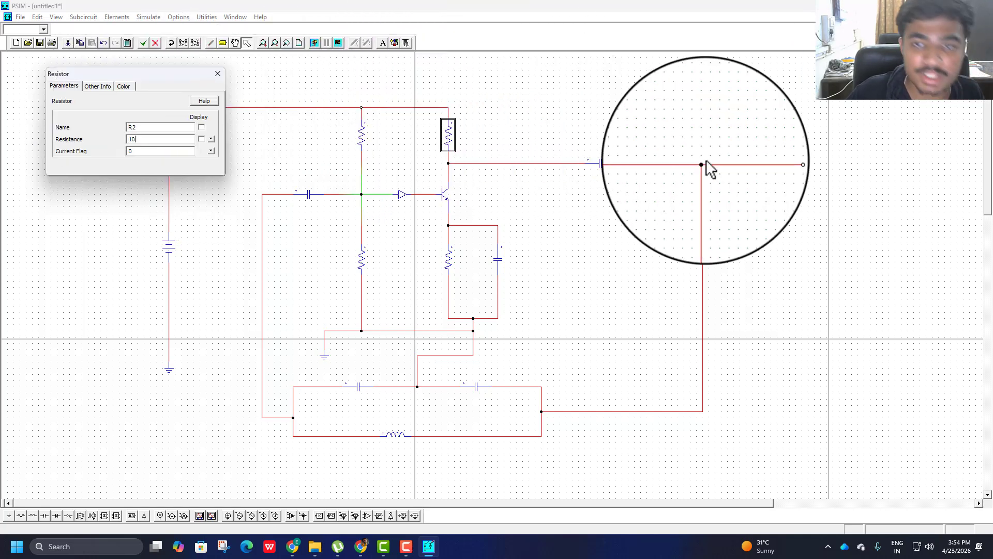
# Set the capacitance of the output capacitor C4 to 1u and display the value on the schematic
pyautogui.click(600, 165)
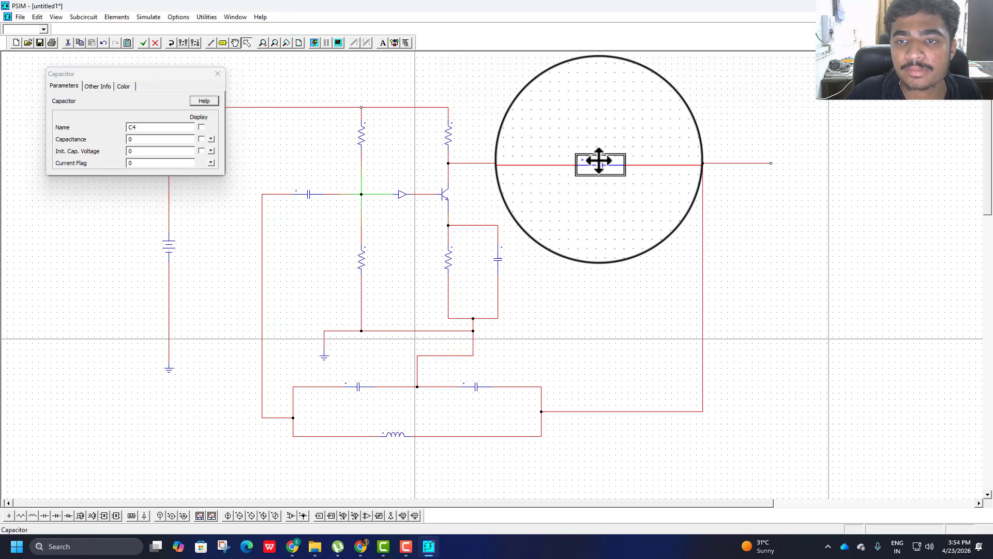
pyautogui.click(160, 140)
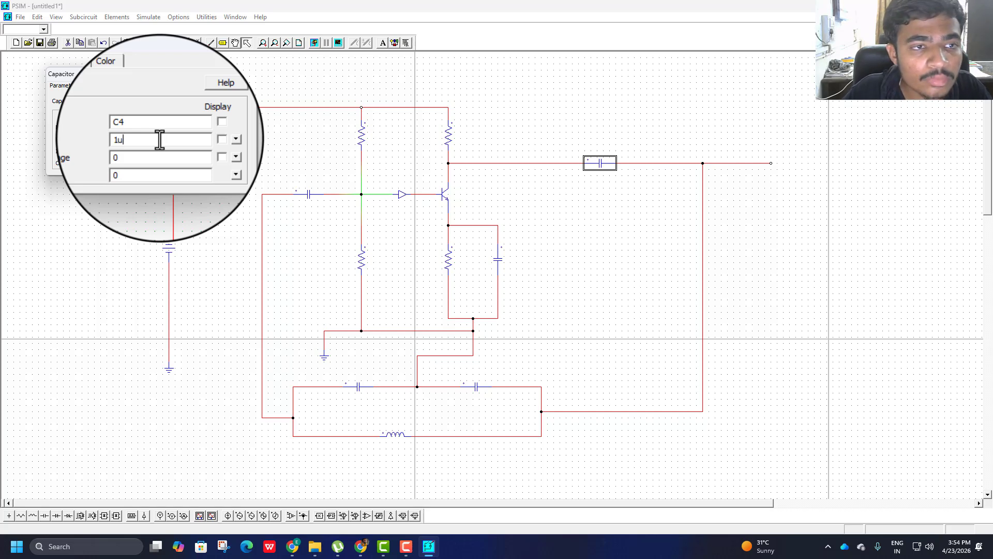
pyautogui.click(201, 139)
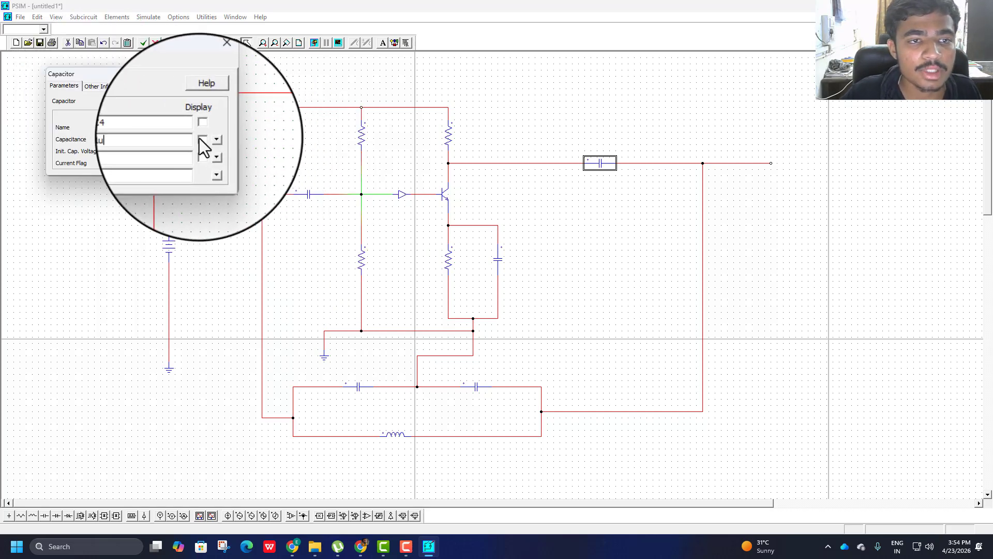
pyautogui.click(215, 77)
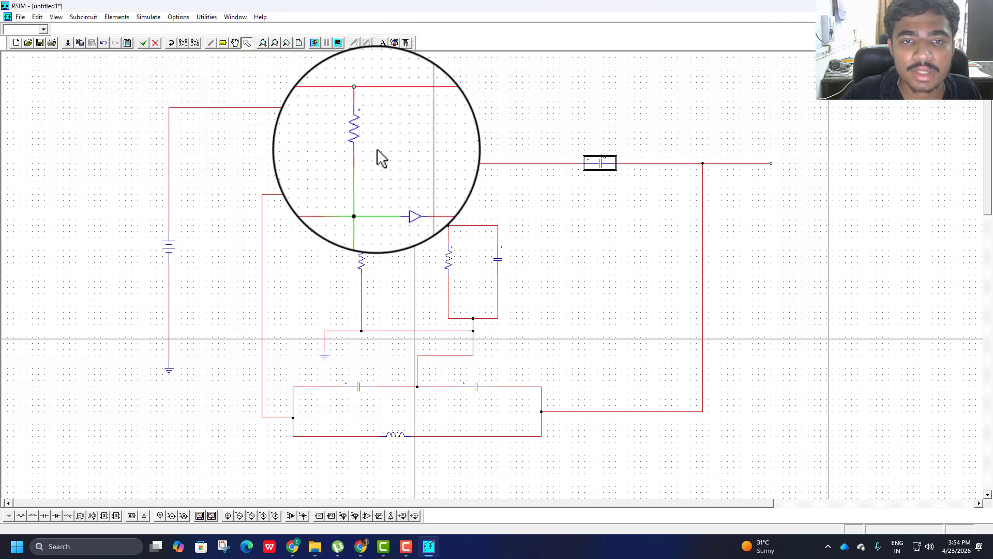
# Display the resistance values of the upper bias resistor R1 and the collector resistor R2 on the schematic
pyautogui.click(359, 134)
pyautogui.doubleClick(358, 134)
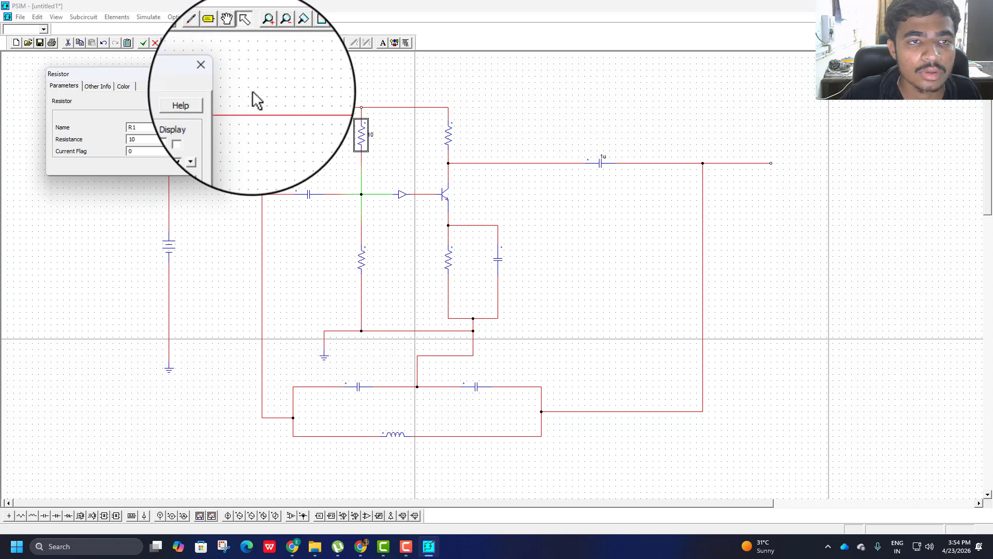
pyautogui.click(222, 78)
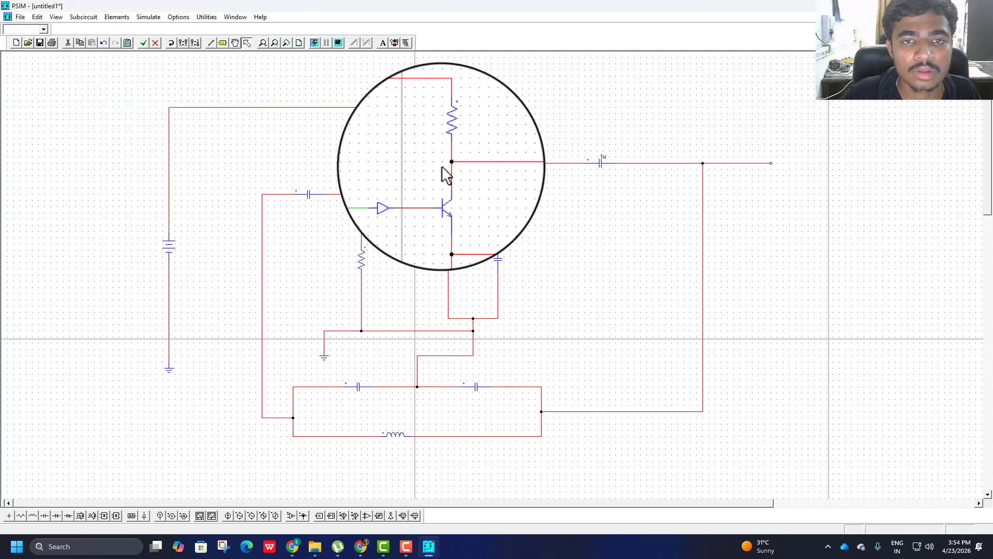
pyautogui.doubleClick(448, 136)
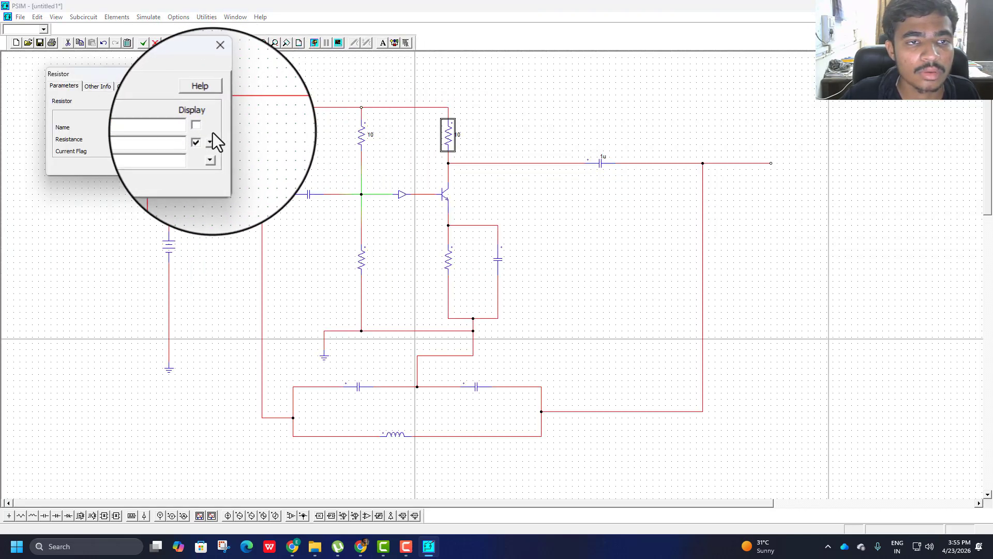
pyautogui.click(216, 76)
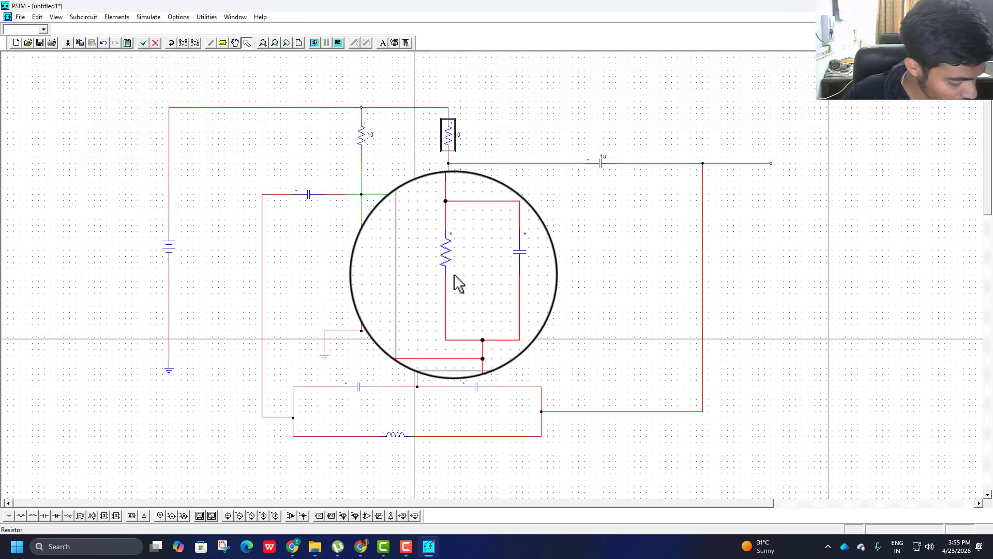
# Name the transistor npn and the on-off controller at its base ON3, displaying both names on the schematic
pyautogui.doubleClick(446, 190)
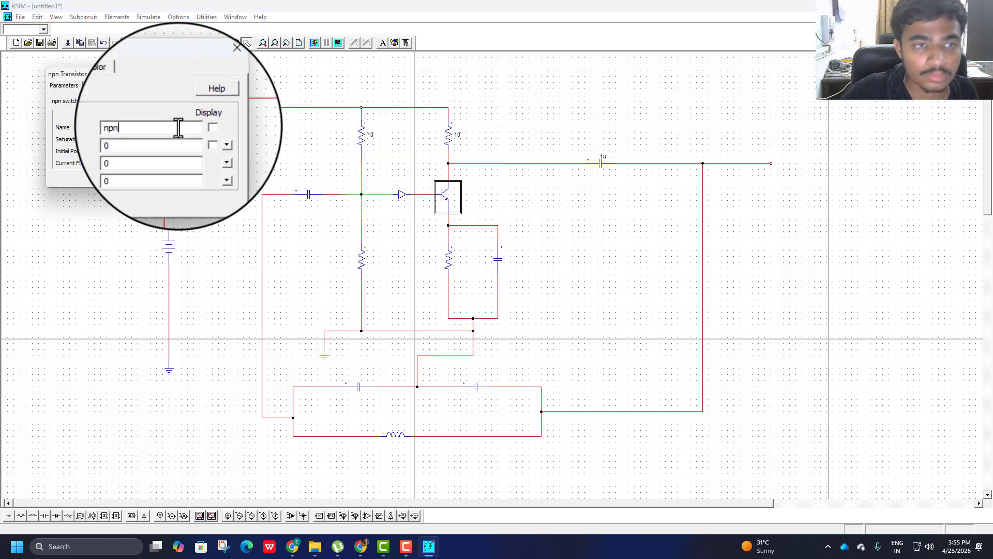
pyautogui.click(202, 128)
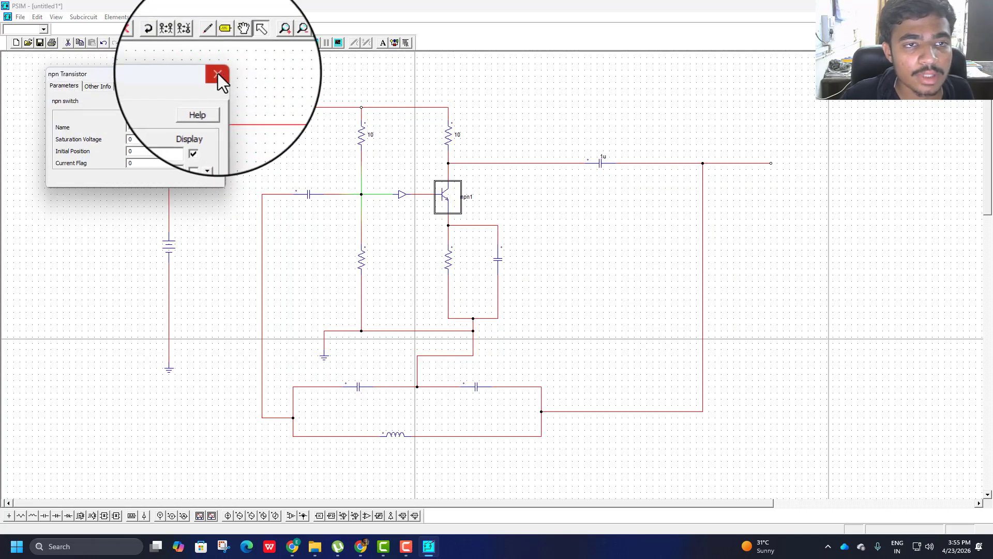
pyautogui.click(219, 73)
pyautogui.doubleClick(402, 195)
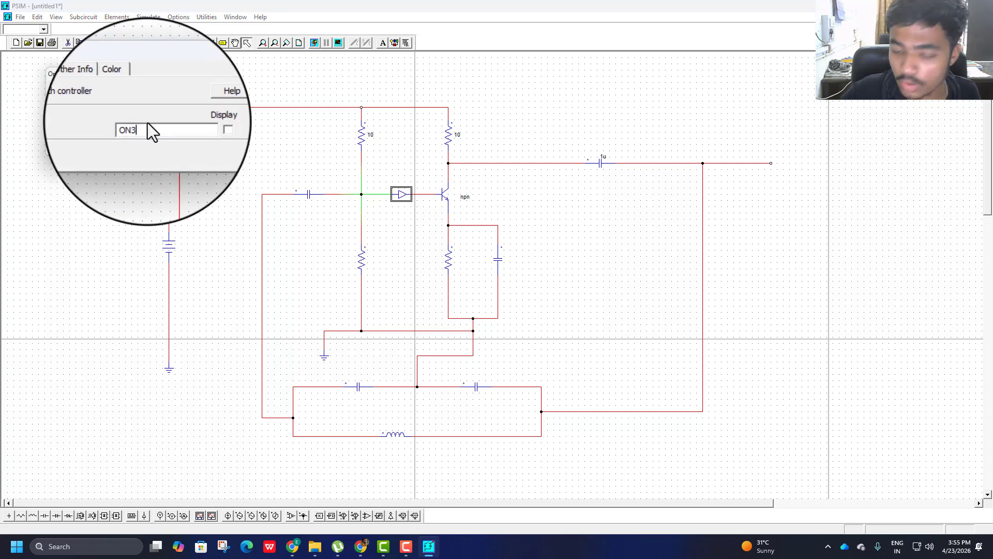
pyautogui.click(202, 126)
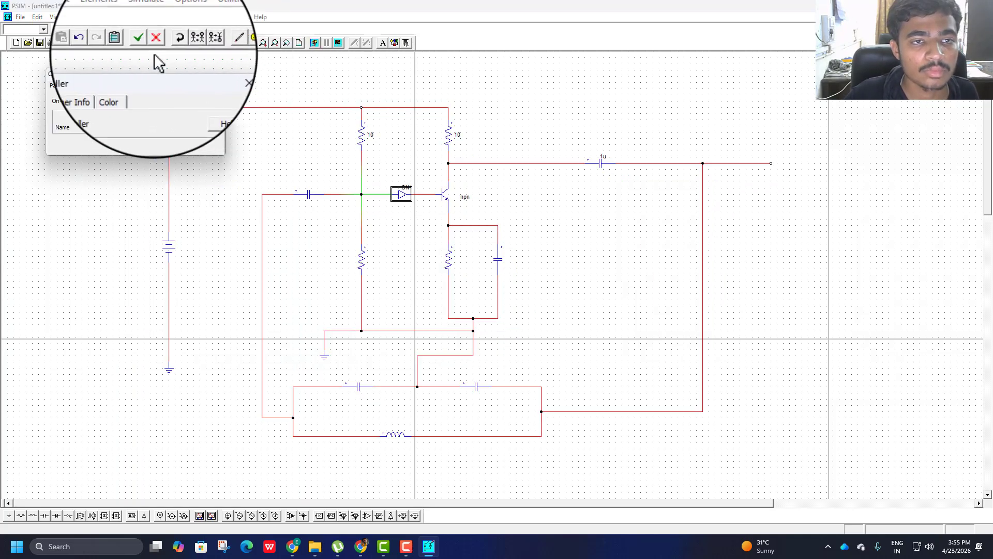
pyautogui.click(217, 74)
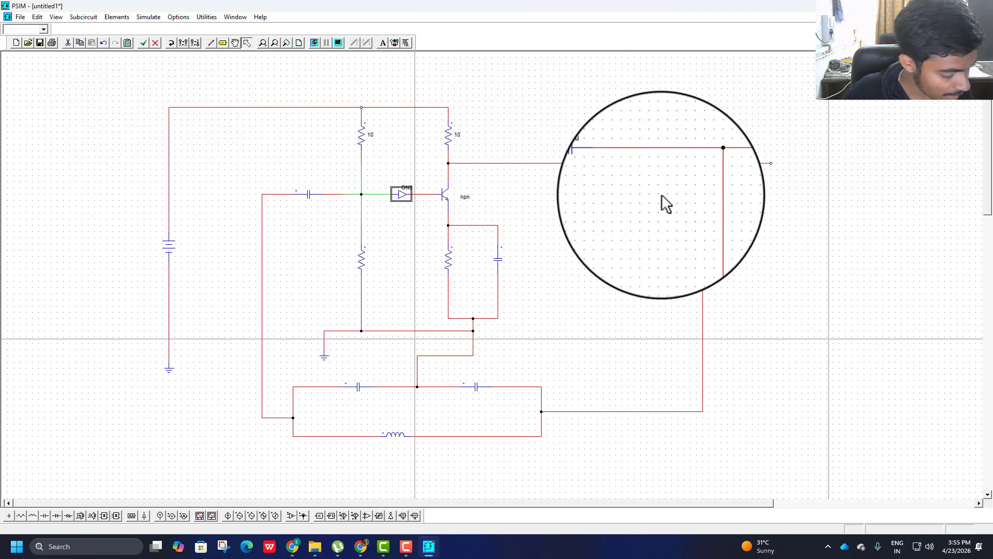
# Set the emitter bypass capacitor C3 to 1u and the emitter resistor R3 to 10, displaying both values
pyautogui.doubleClick(497, 257)
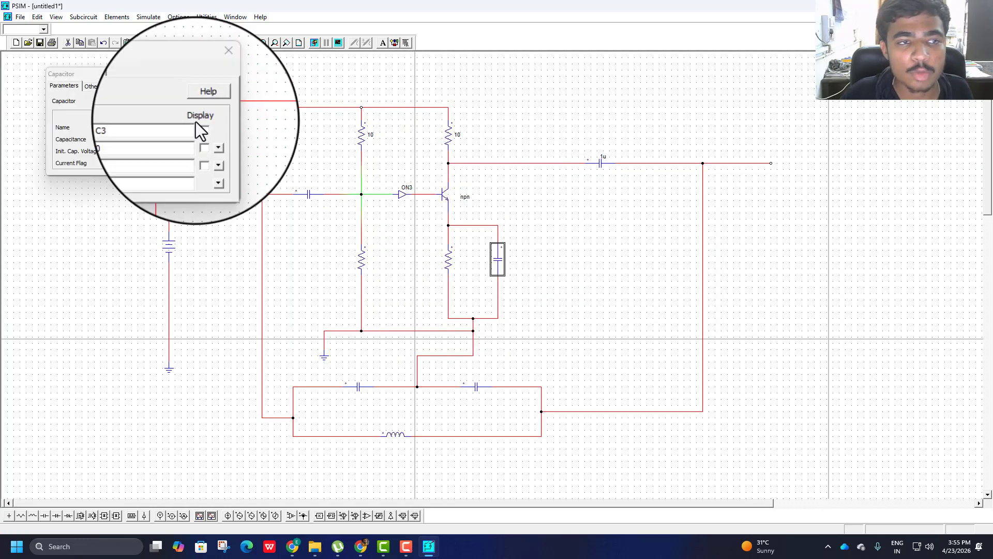
pyautogui.click(175, 140)
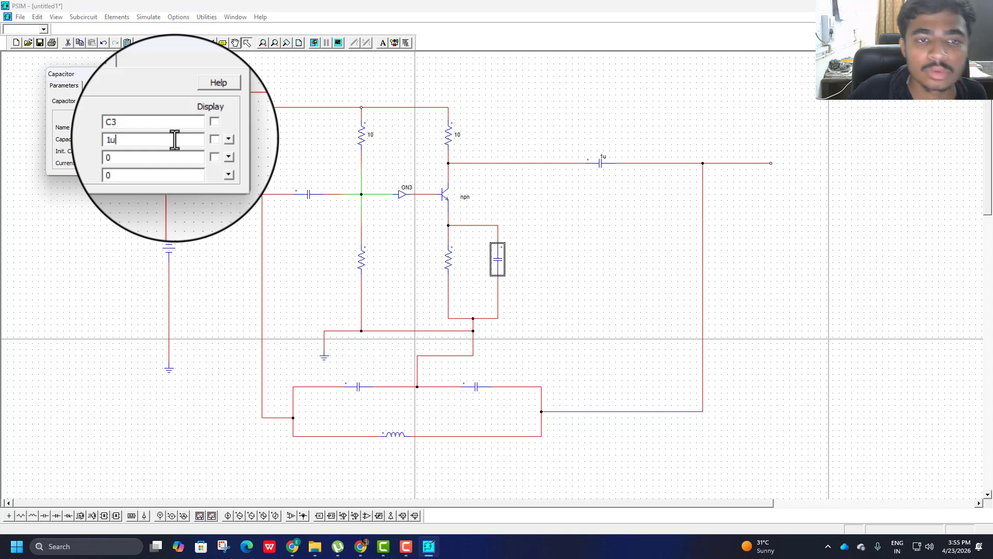
pyautogui.click(202, 140)
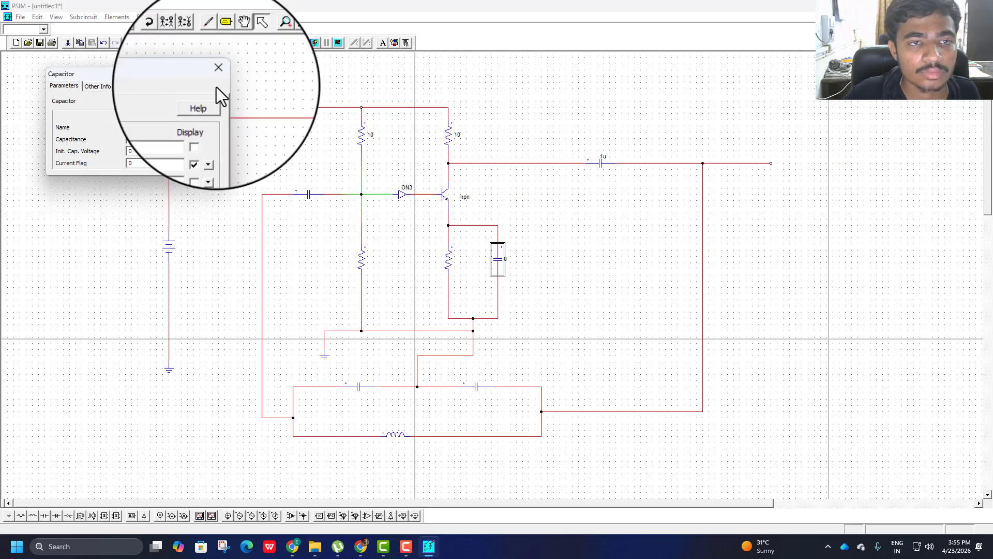
pyautogui.click(218, 73)
pyautogui.doubleClick(448, 258)
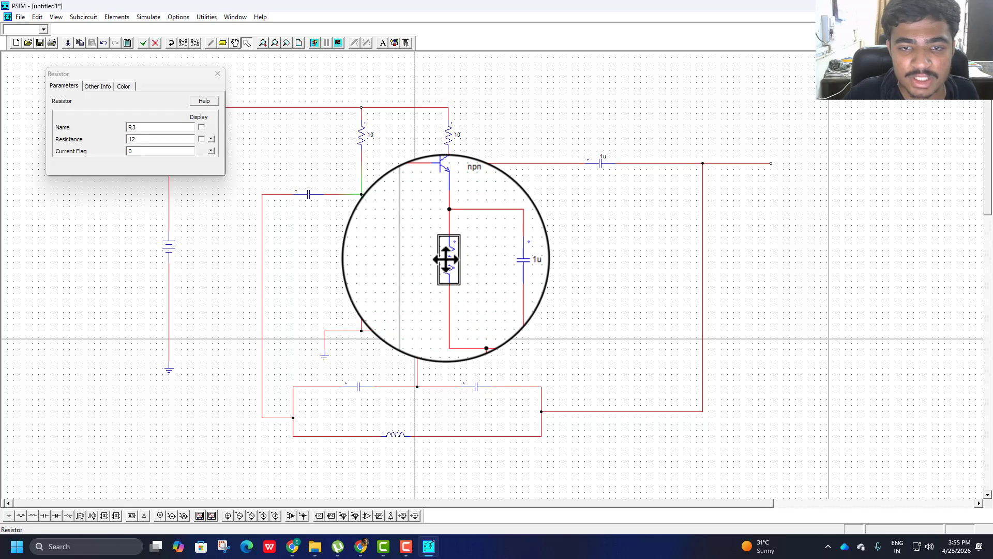
pyautogui.click(166, 136)
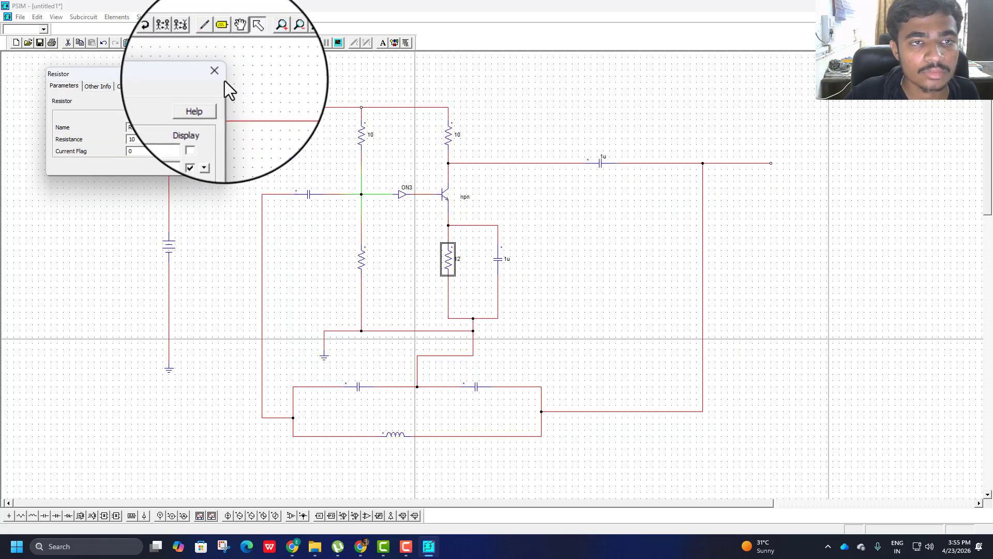
pyautogui.click(218, 74)
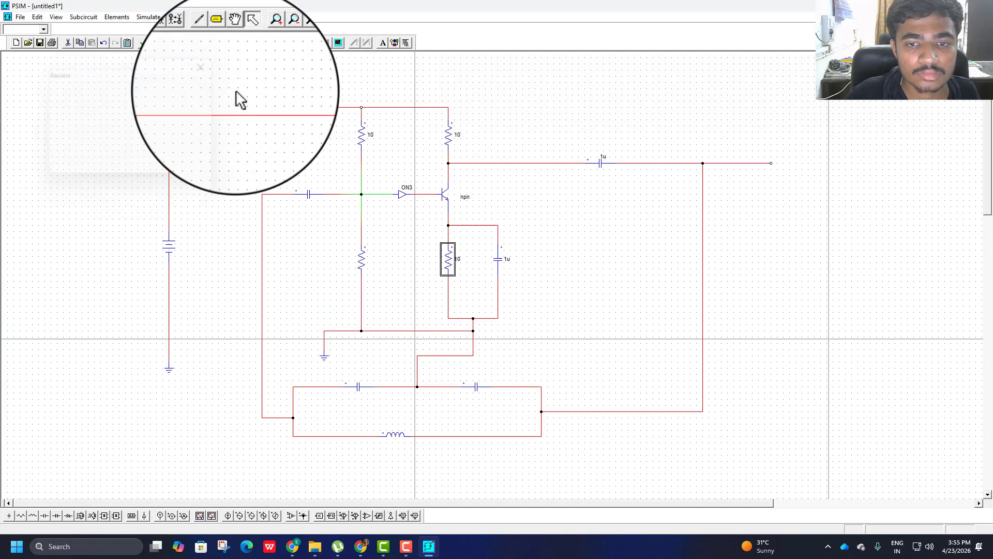
# Set the resistance of the lower bias resistor R4 to 10 and display the value on the schematic
pyautogui.doubleClick(365, 261)
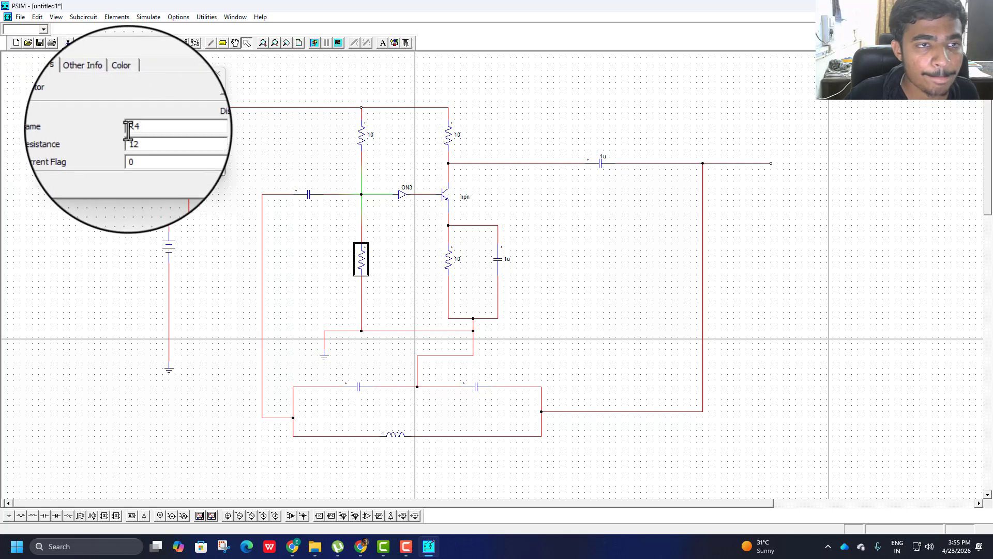
pyautogui.write('2')
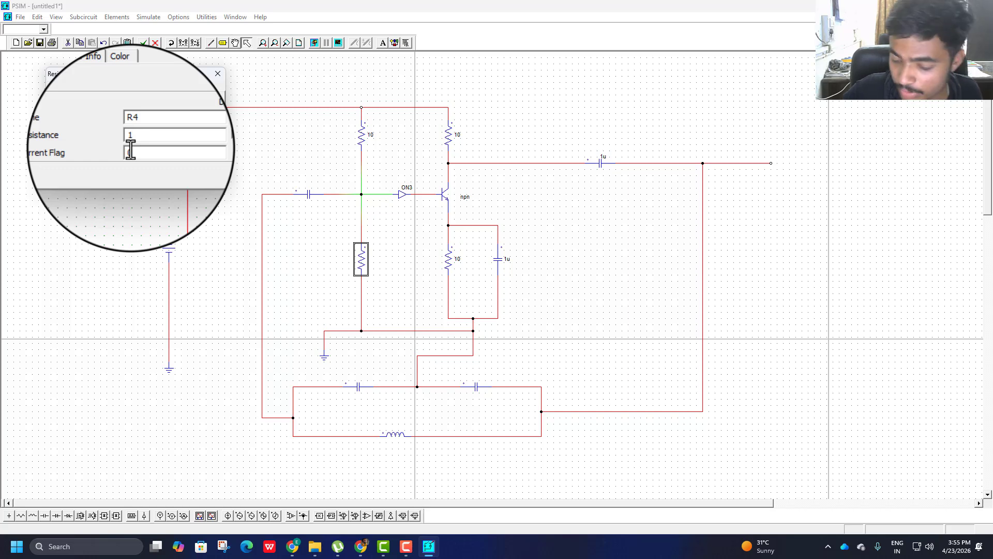
pyautogui.write('0')
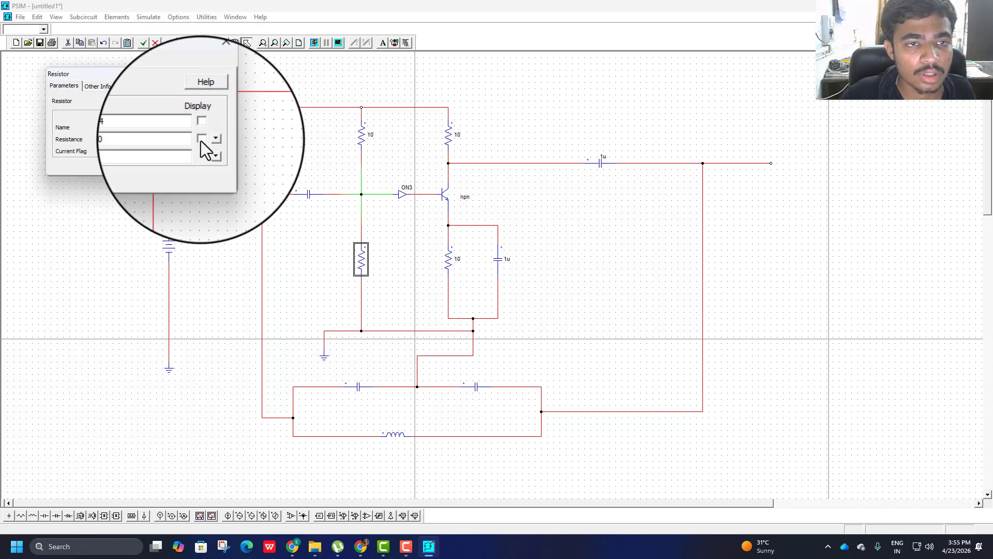
pyautogui.click(202, 139)
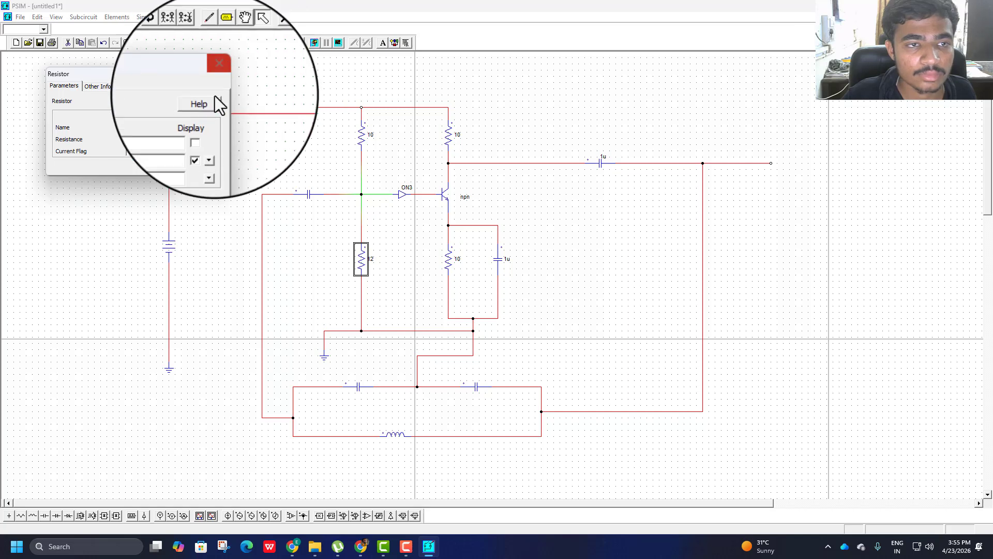
pyautogui.click(216, 75)
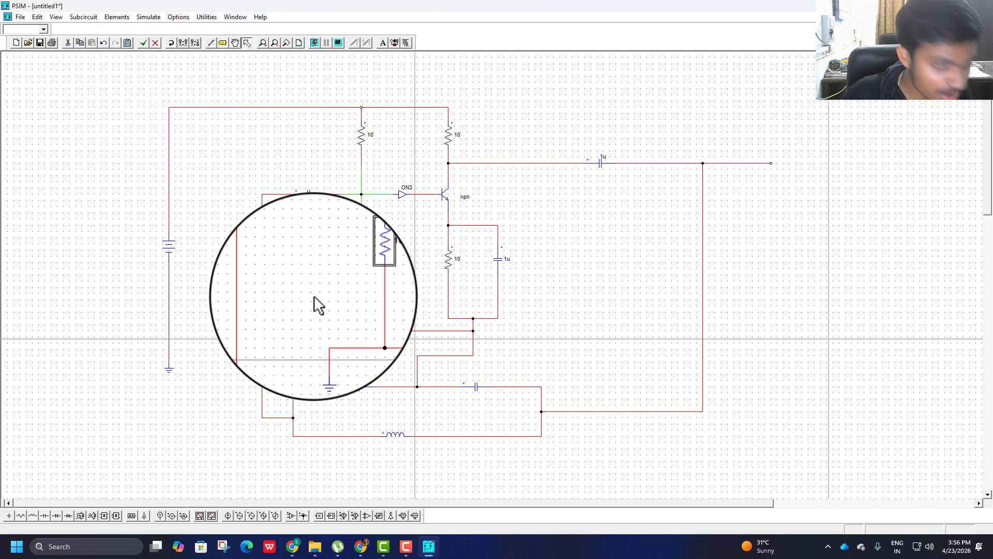
# Set the capacitance of the input coupling capacitor C6 to 1u and display the value on the schematic
pyautogui.doubleClick(307, 195)
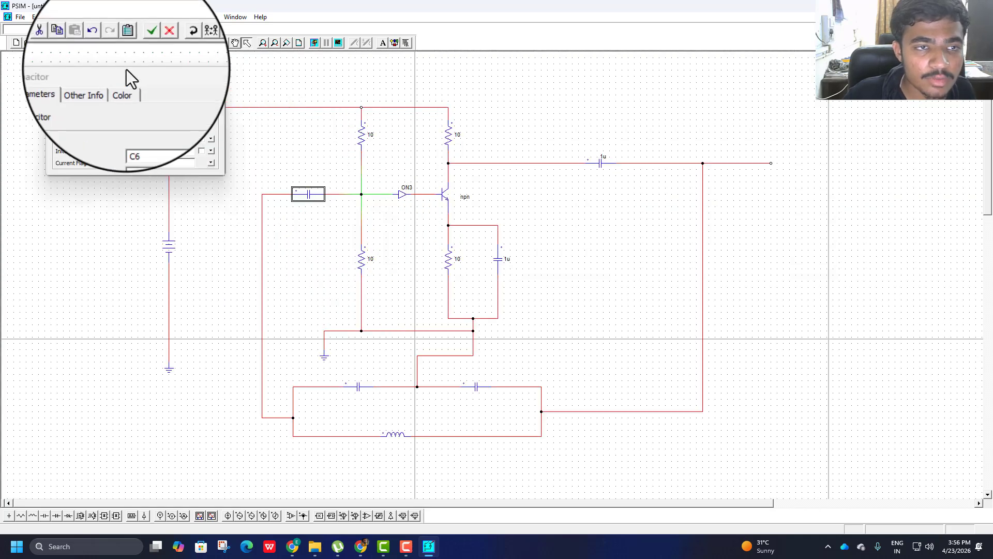
pyautogui.click(138, 140)
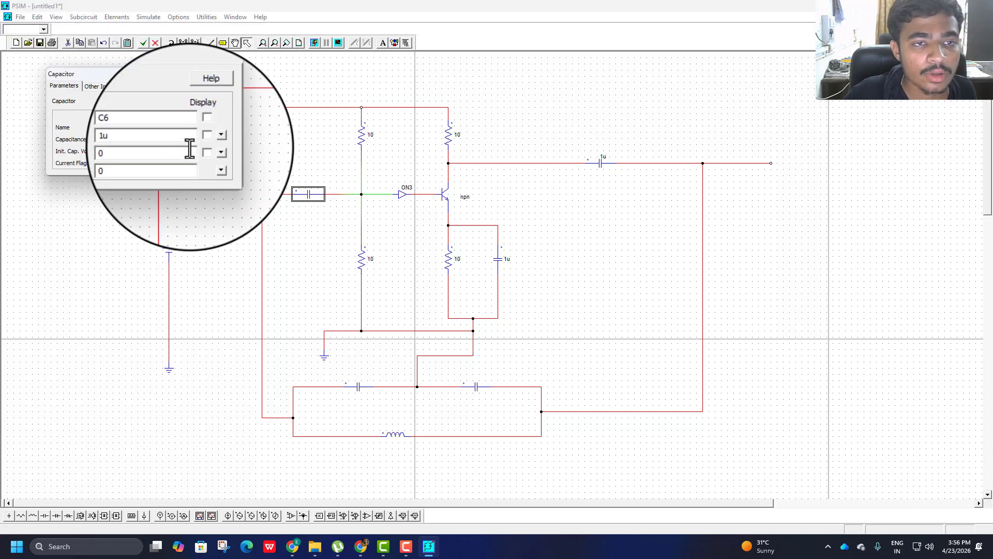
pyautogui.click(215, 74)
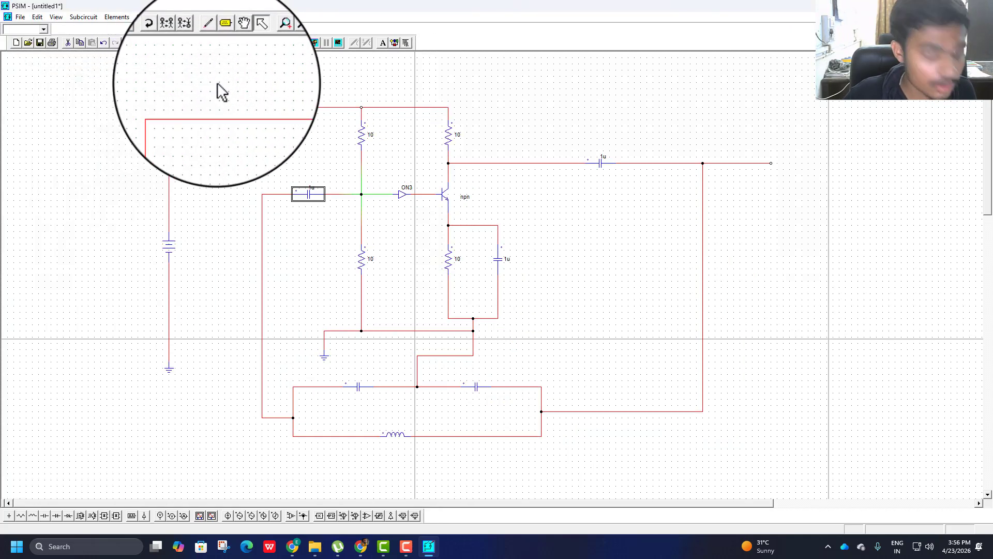
# Display the amplitude of the battery source VDC1 beside its symbol
pyautogui.click(169, 246)
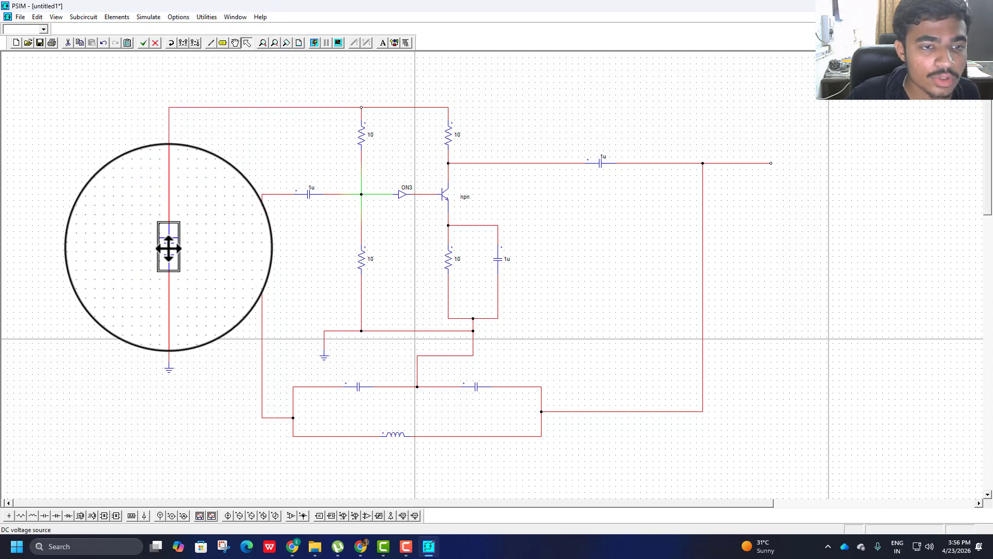
pyautogui.doubleClick(171, 249)
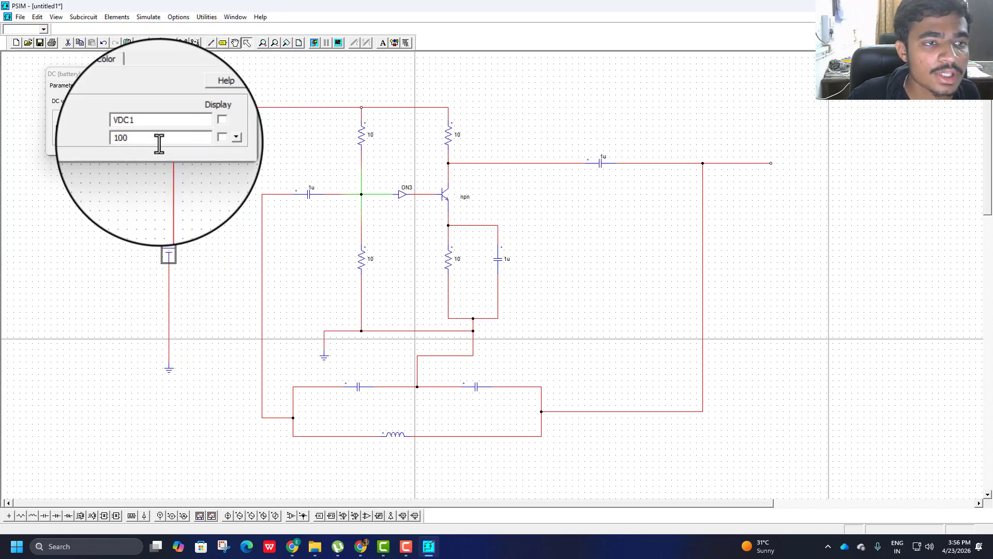
pyautogui.click(203, 141)
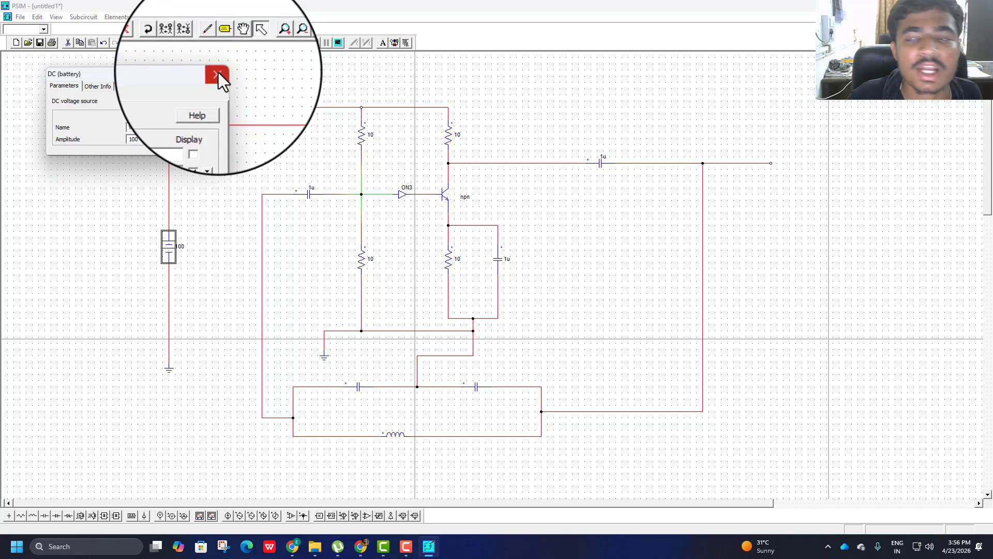
pyautogui.click(218, 75)
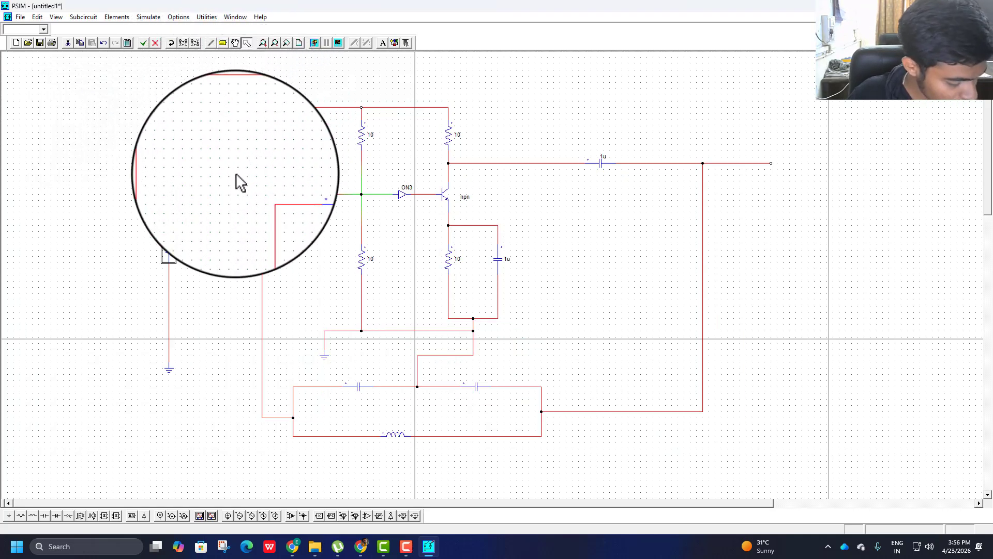
# Set the capacitance of the feedback loop's left capacitor C5 to 1u and display the value on the schematic
pyautogui.doubleClick(364, 385)
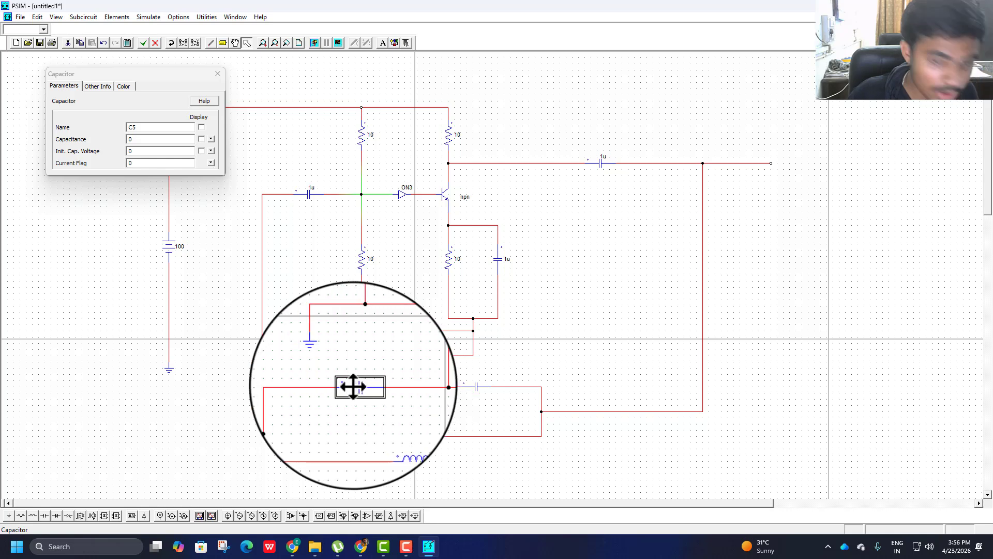
pyautogui.click(155, 138)
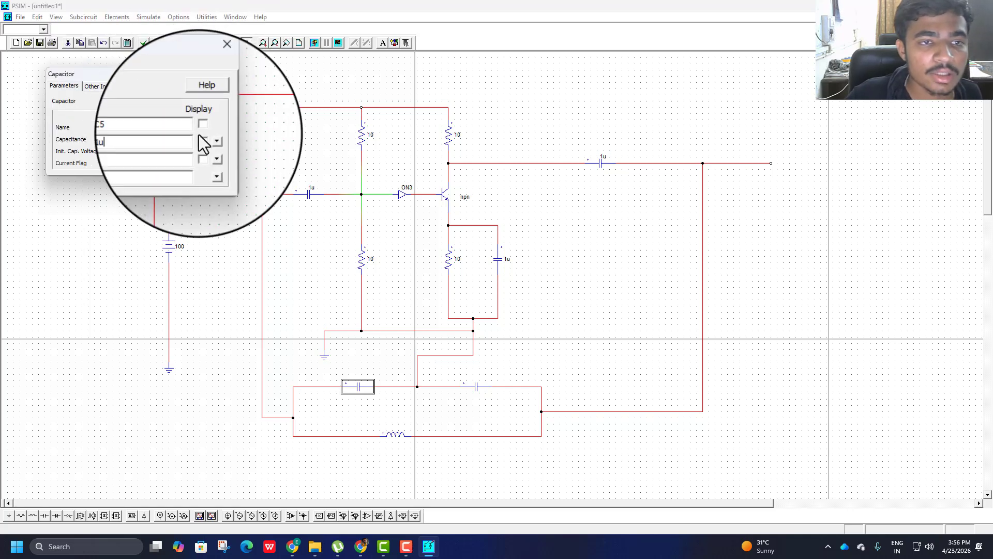
pyautogui.click(213, 75)
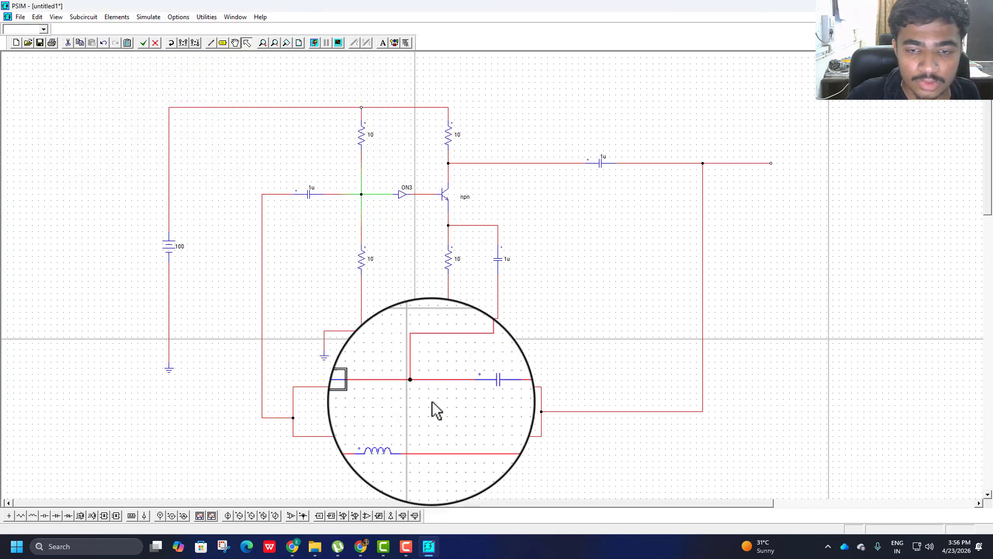
# Set the capacitance of the feedback loop's right capacitor C2 to 1u
pyautogui.click(477, 386)
pyautogui.doubleClick(479, 386)
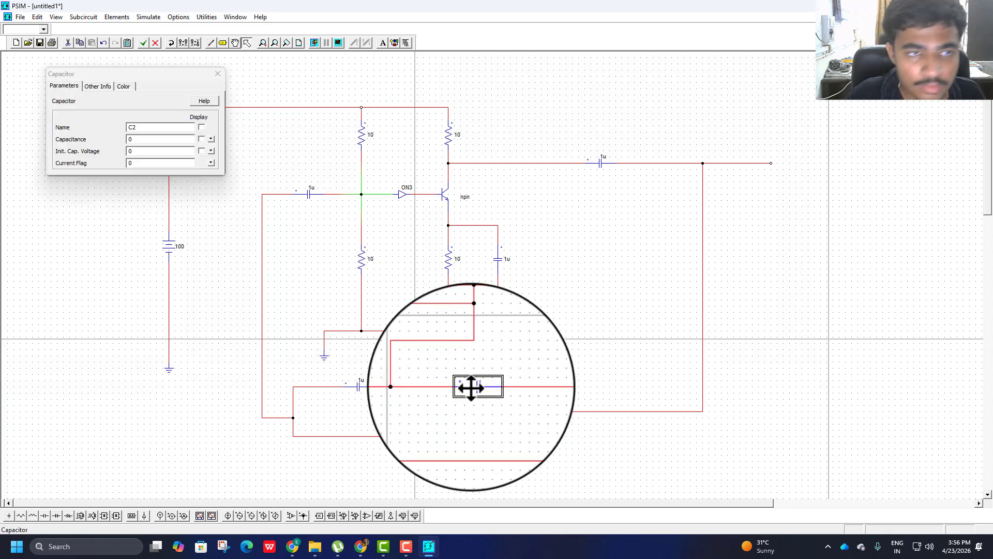
pyautogui.click(136, 140)
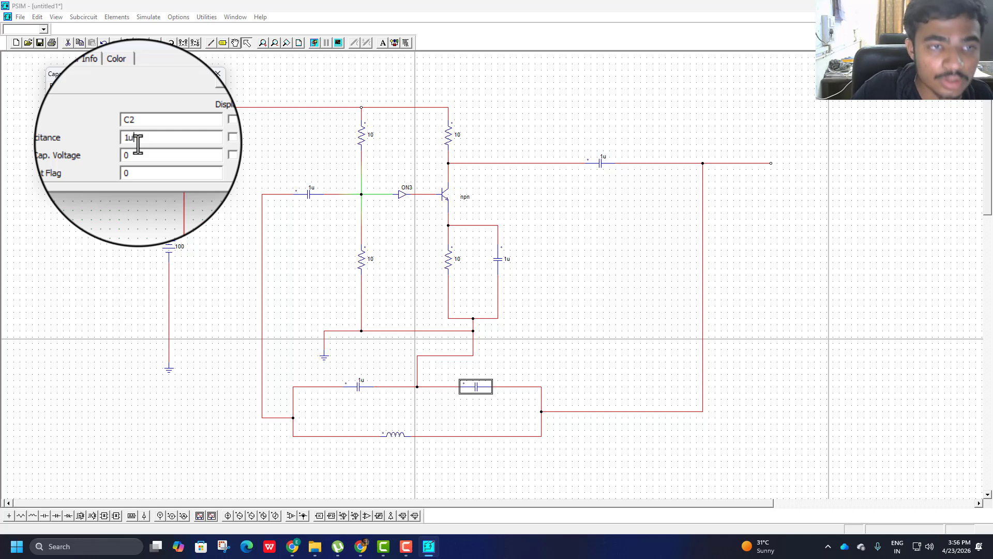
pyautogui.write('1u')
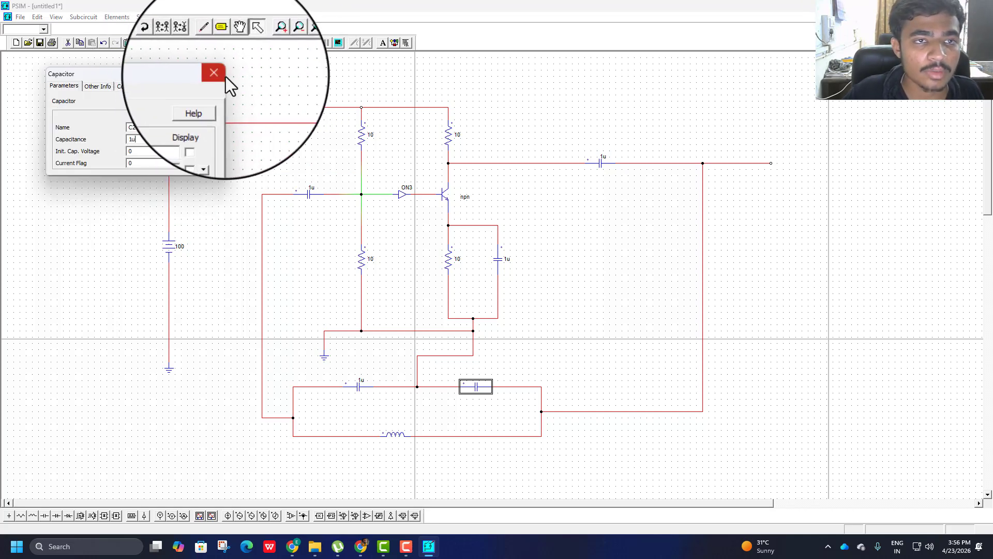
pyautogui.click(214, 76)
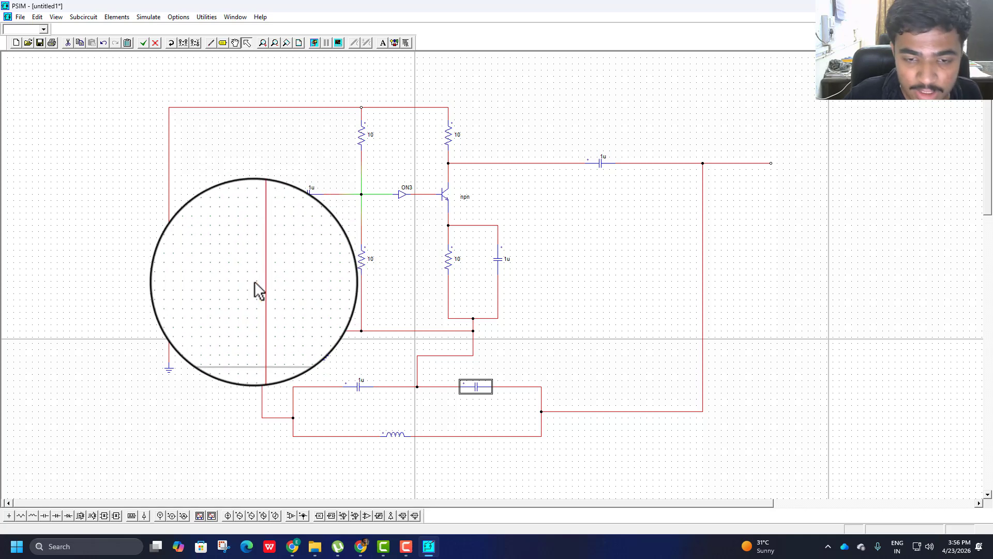
# Set the inductance of the feedback loop's inductor L1 to 1m and display the value on the schematic
pyautogui.doubleClick(395, 436)
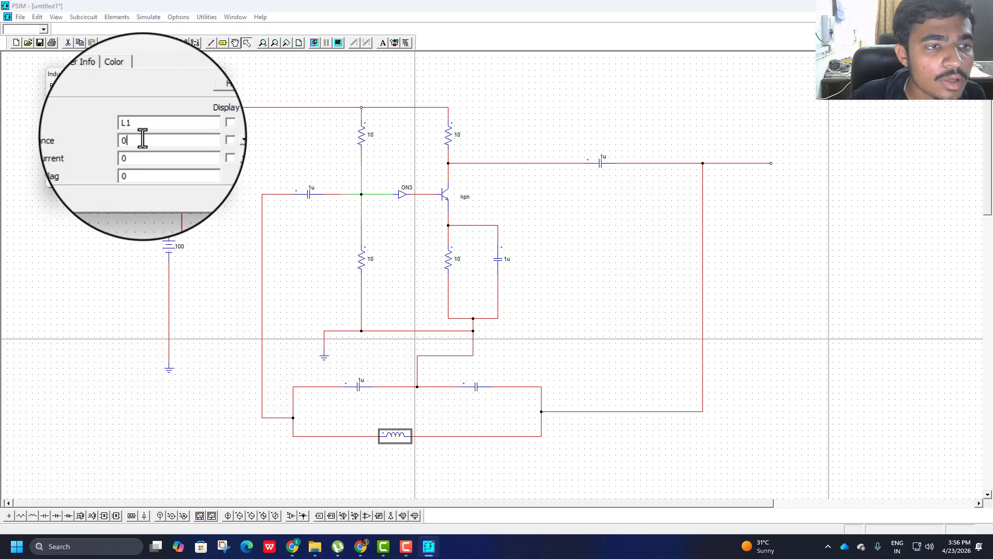
pyautogui.press('BackSpace')
pyautogui.write('1')
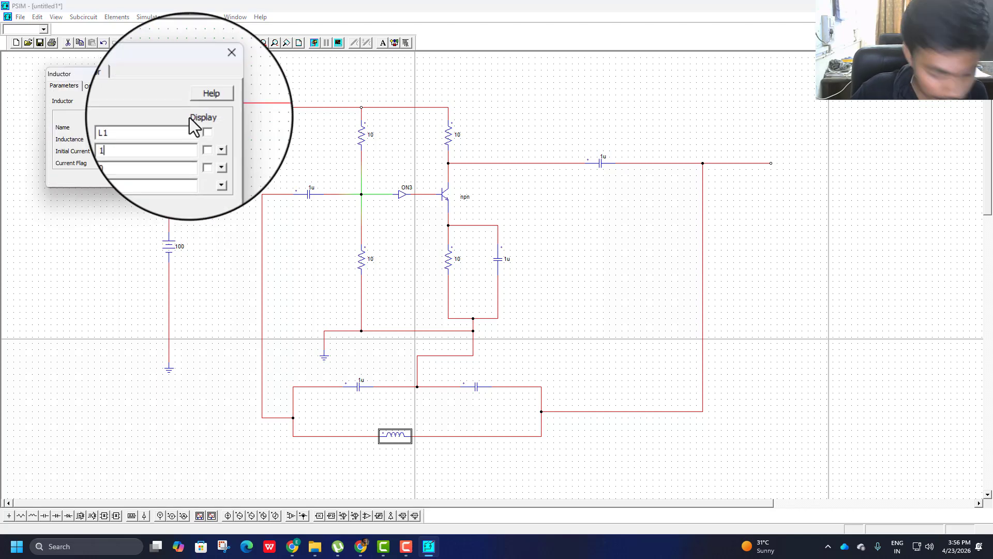
pyautogui.write('m')
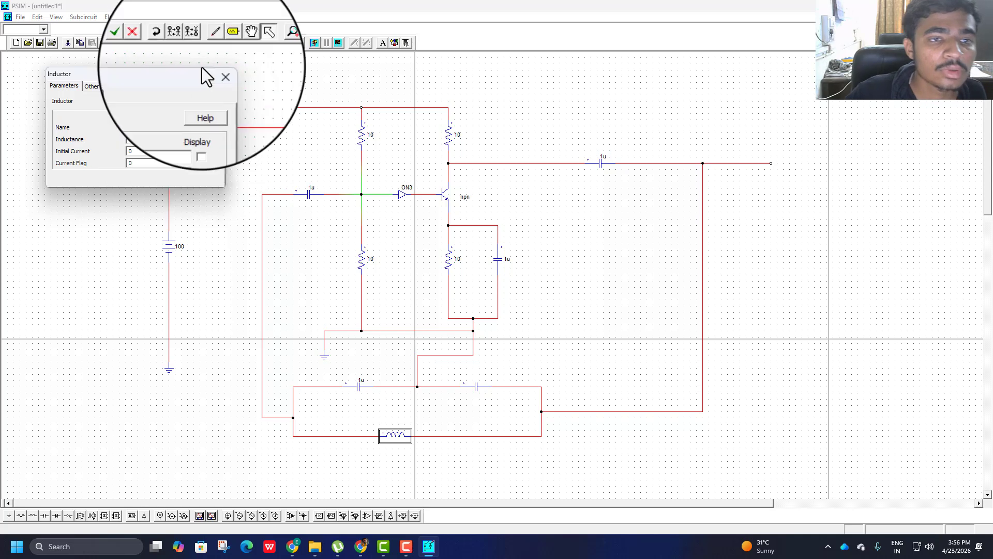
pyautogui.click(200, 138)
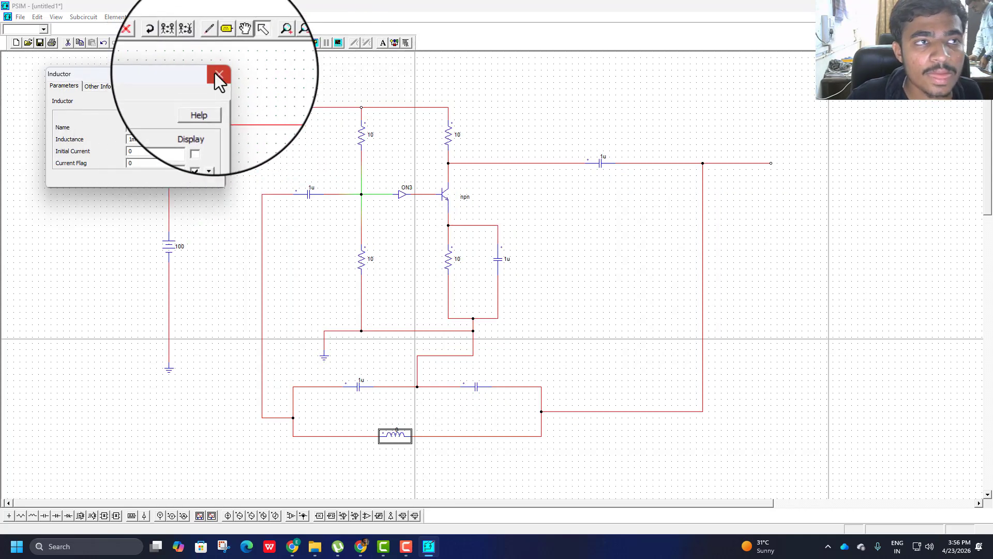
pyautogui.click(215, 73)
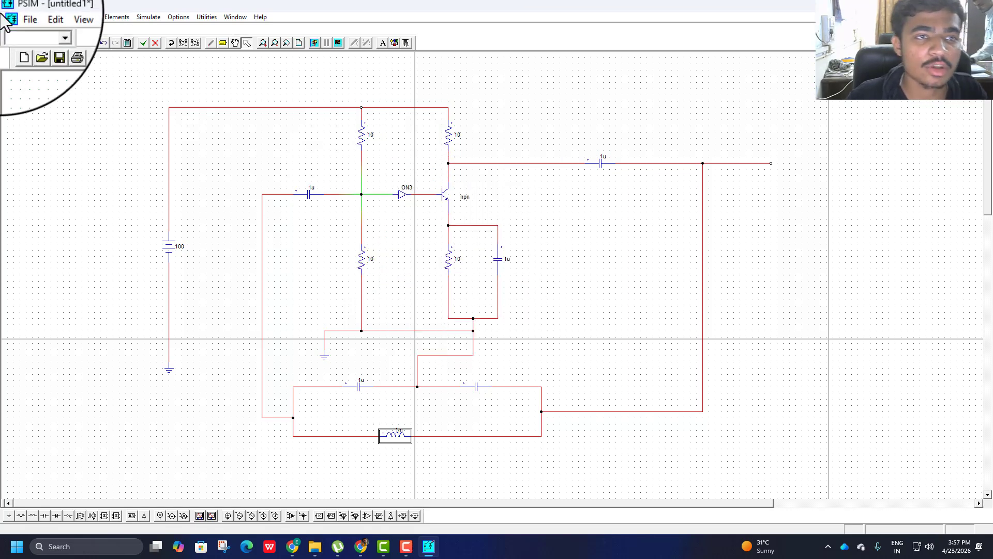
# Place a Simulation Control element beside the battery's supply wire, with a time step of 1E-005 and a total time of 0.1
pyautogui.click(149, 17)
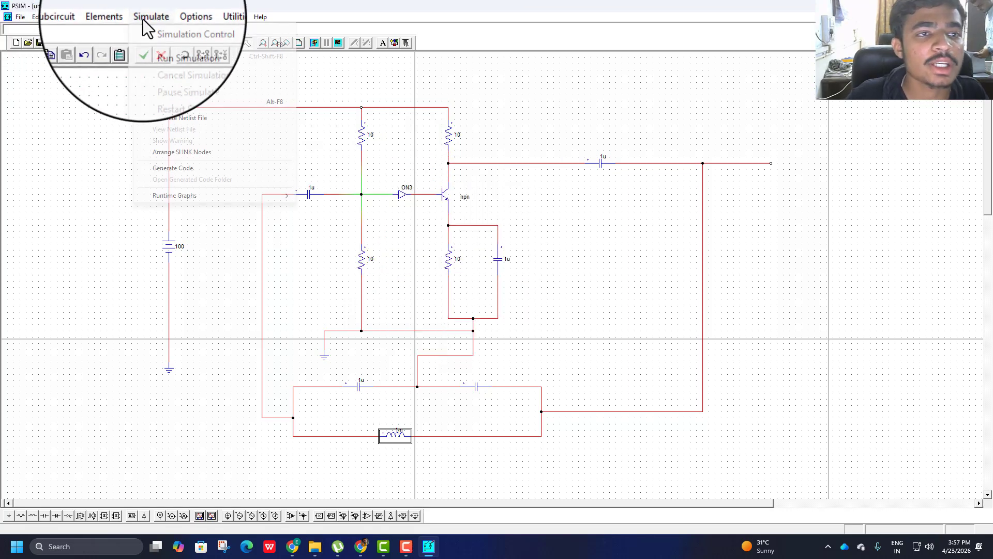
pyautogui.click(197, 29)
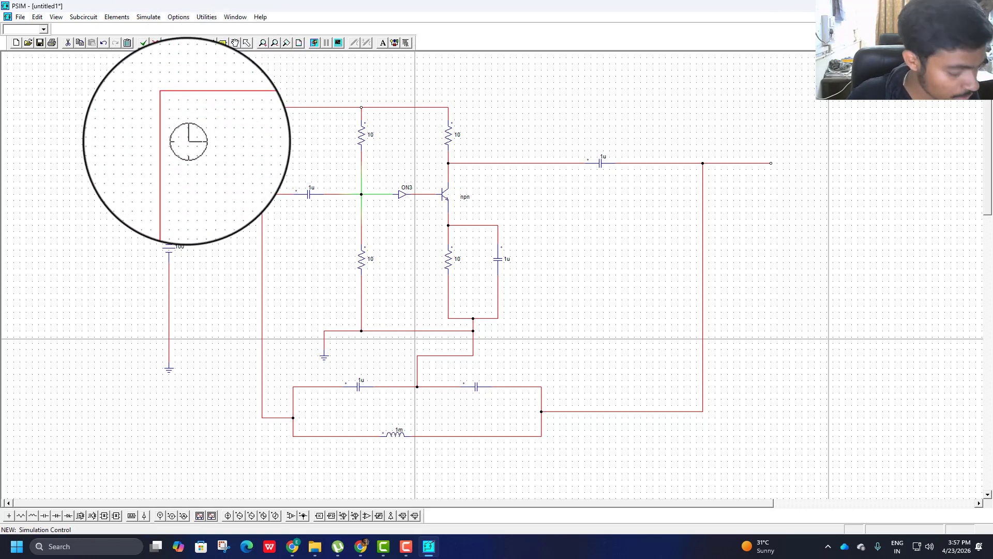
pyautogui.click(117, 104)
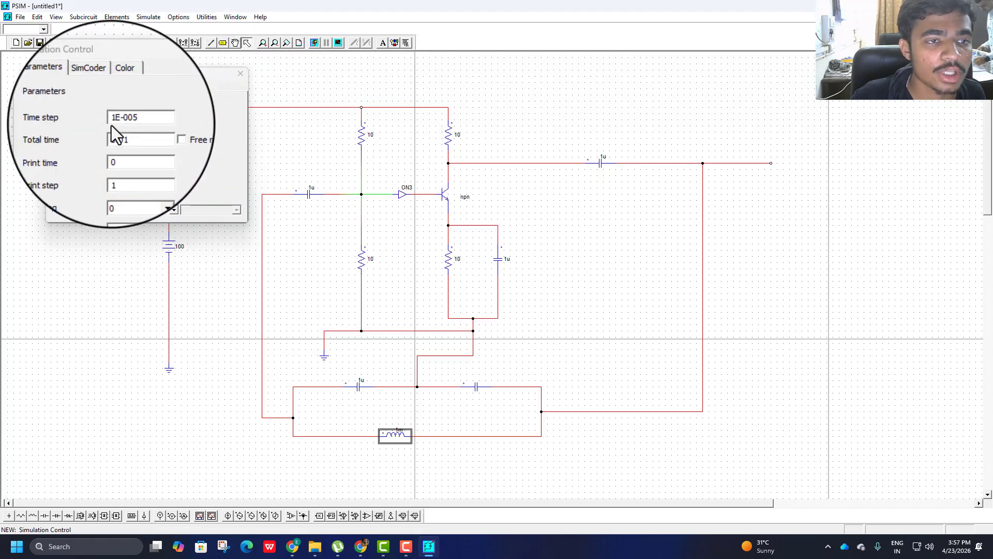
pyautogui.click(130, 135)
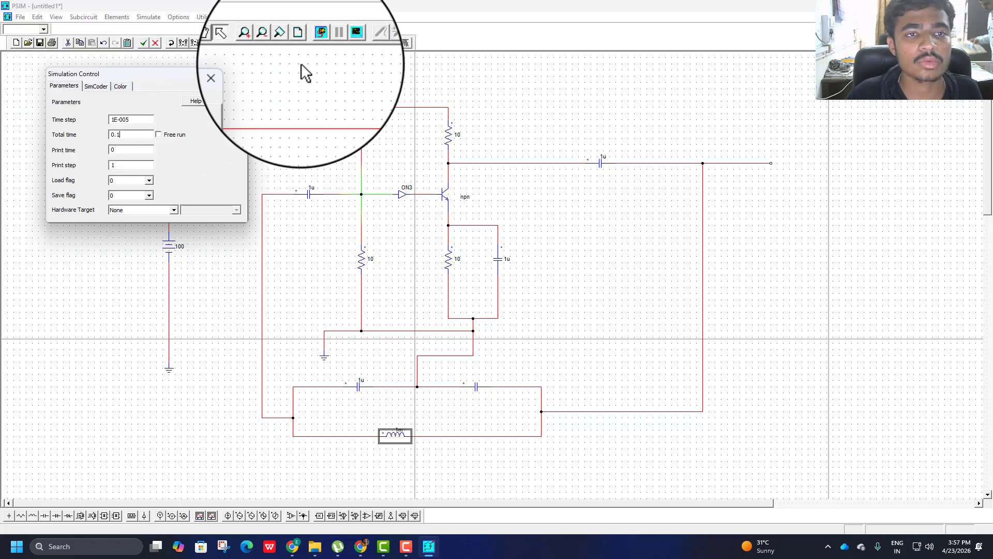
pyautogui.click(225, 87)
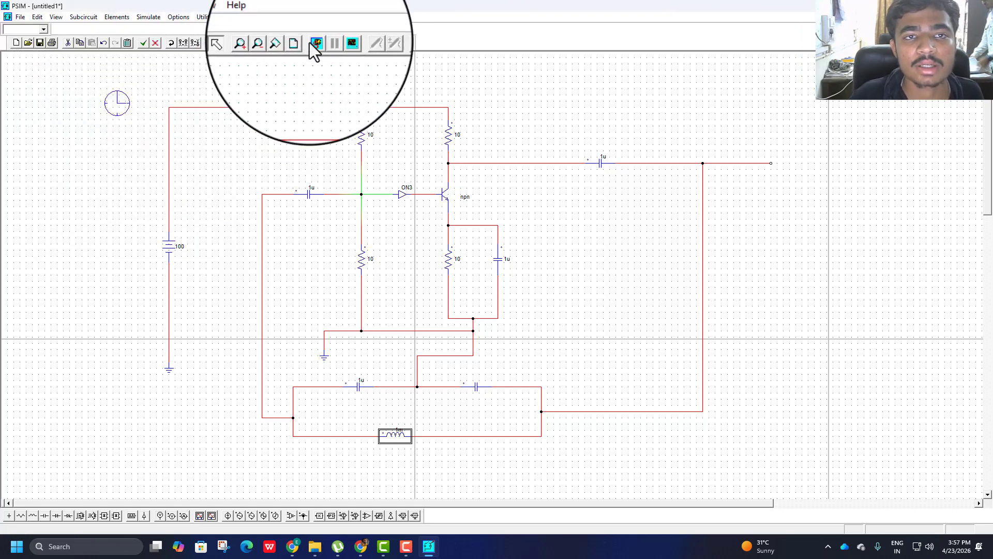
# Run the simulation, open its graph in Simview without adding any curves, and close the viewer
pyautogui.click(312, 43)
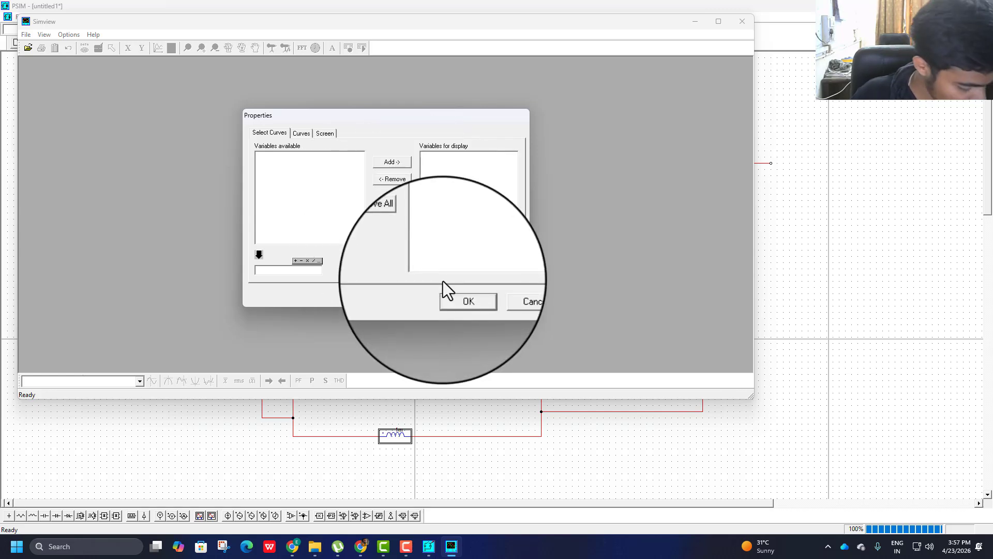
pyautogui.click(452, 290)
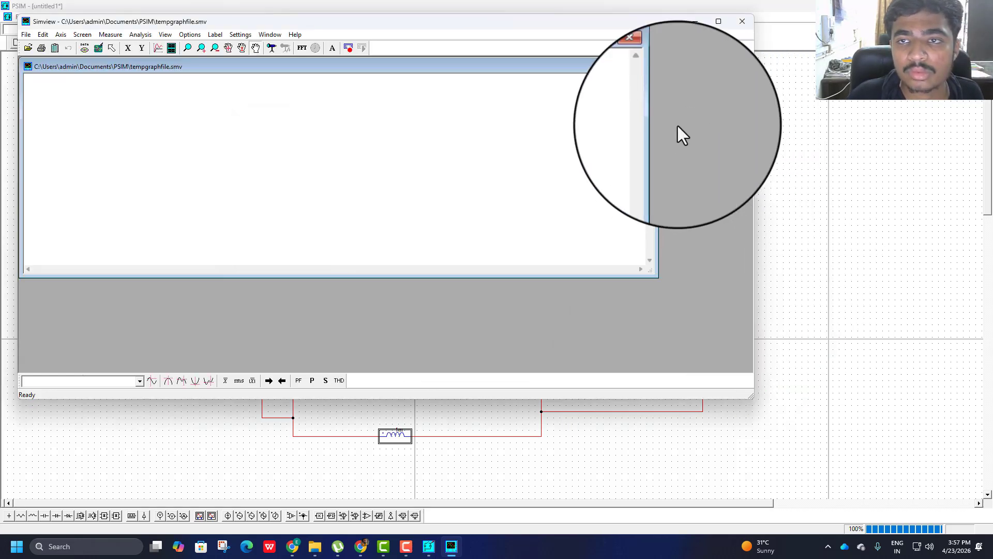
pyautogui.click(639, 62)
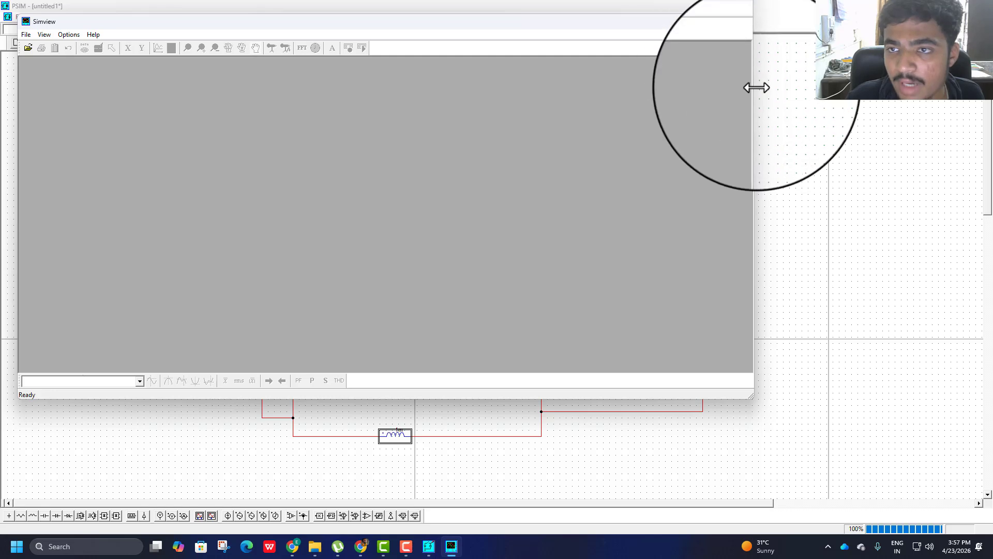
pyautogui.moveTo(754, 87); pyautogui.dragTo(230, 172)
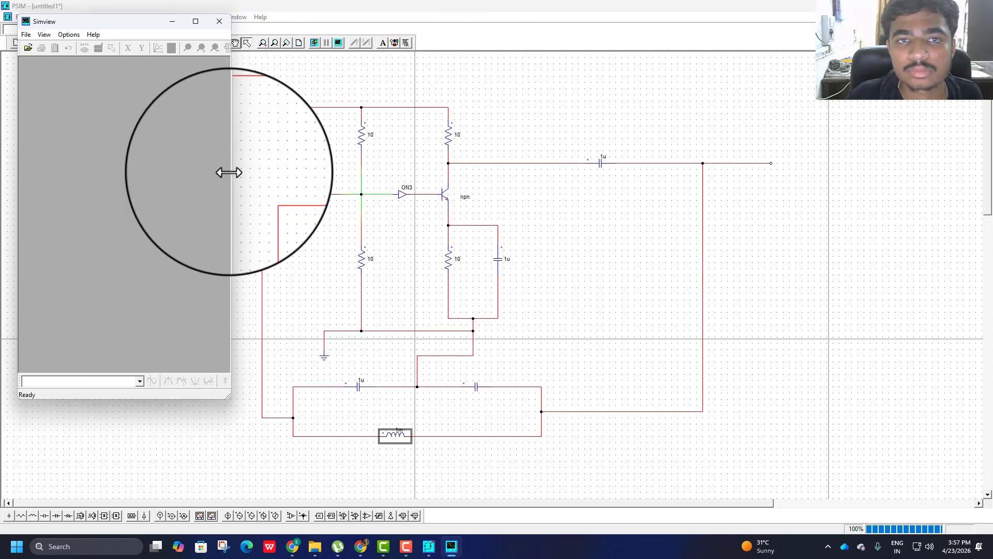
pyautogui.click(219, 21)
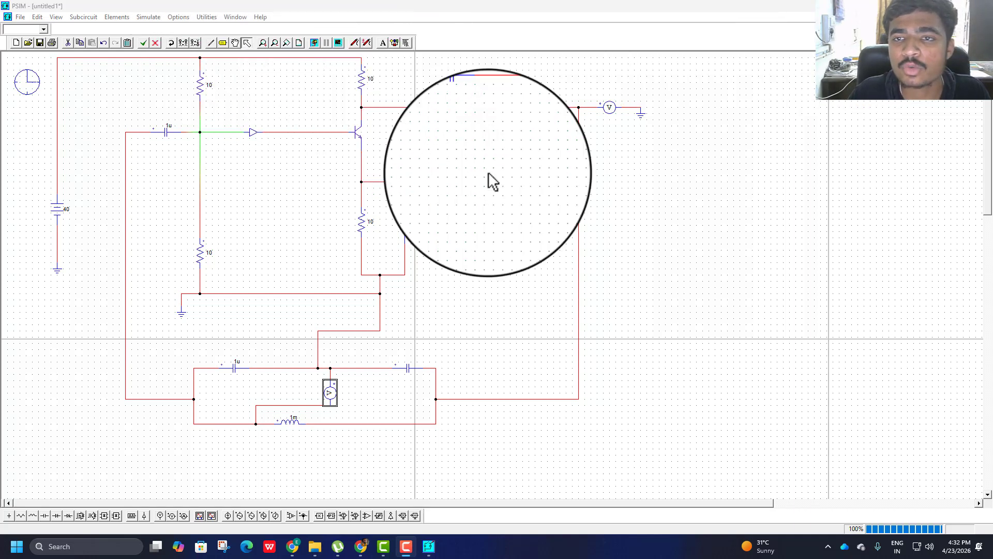
# Check the voltage probes at the output and in the feedback loop, and examine the VP3 waveform in Simview
pyautogui.click(610, 107)
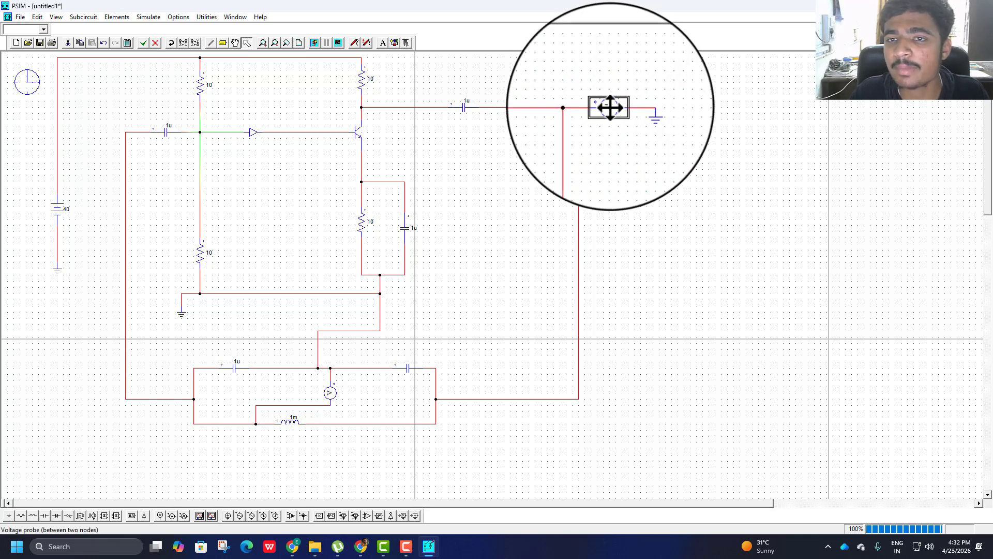
pyautogui.click(331, 392)
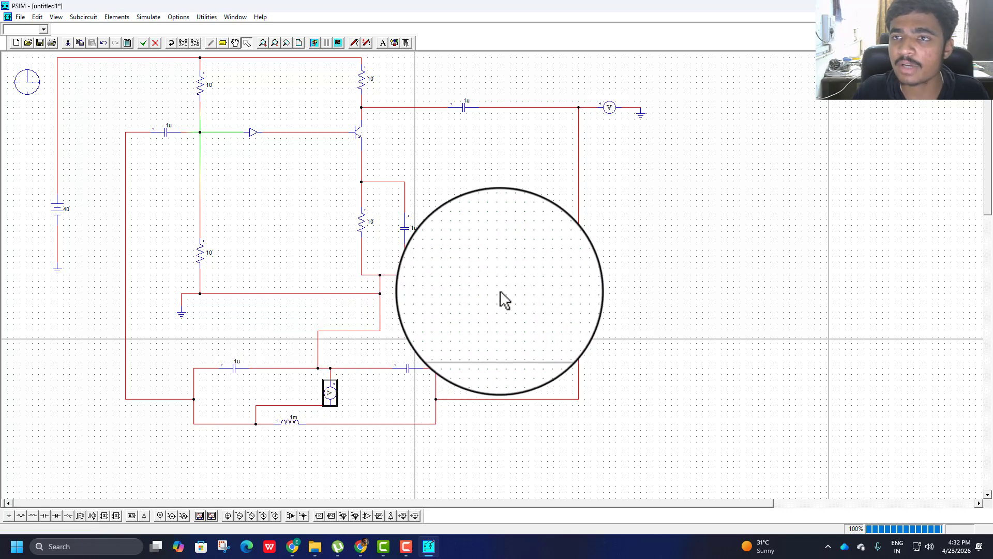
pyautogui.click(337, 42)
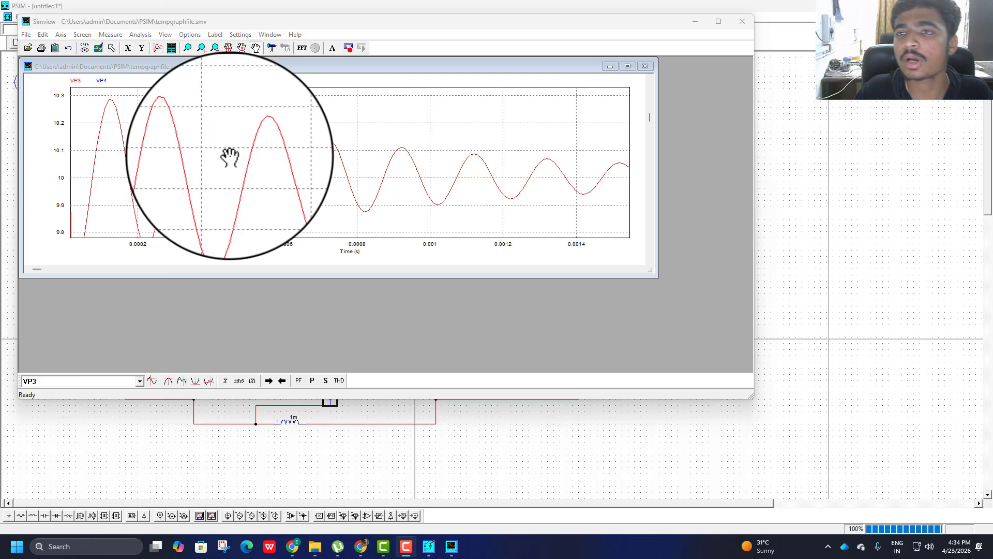
pyautogui.click(334, 202)
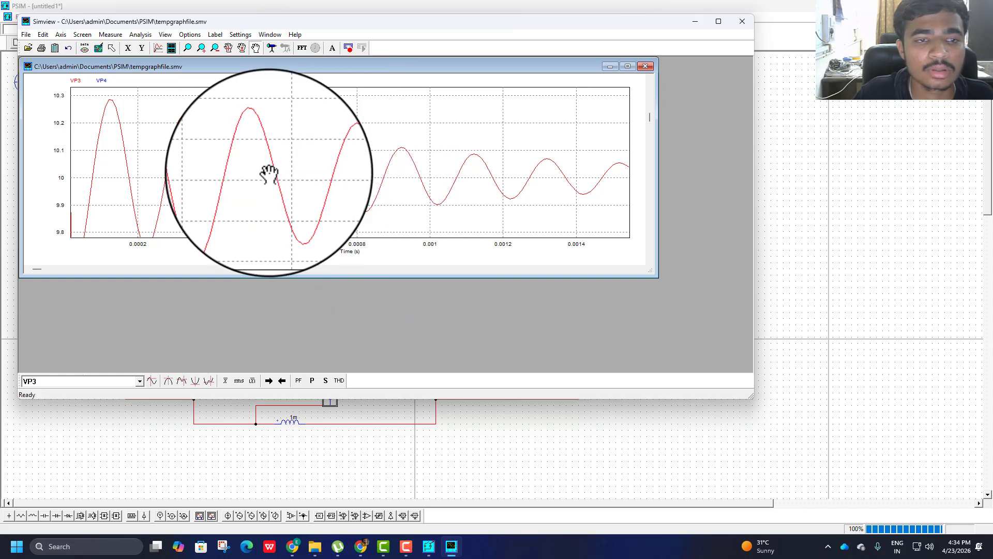
pyautogui.scroll(1, 191, 134)
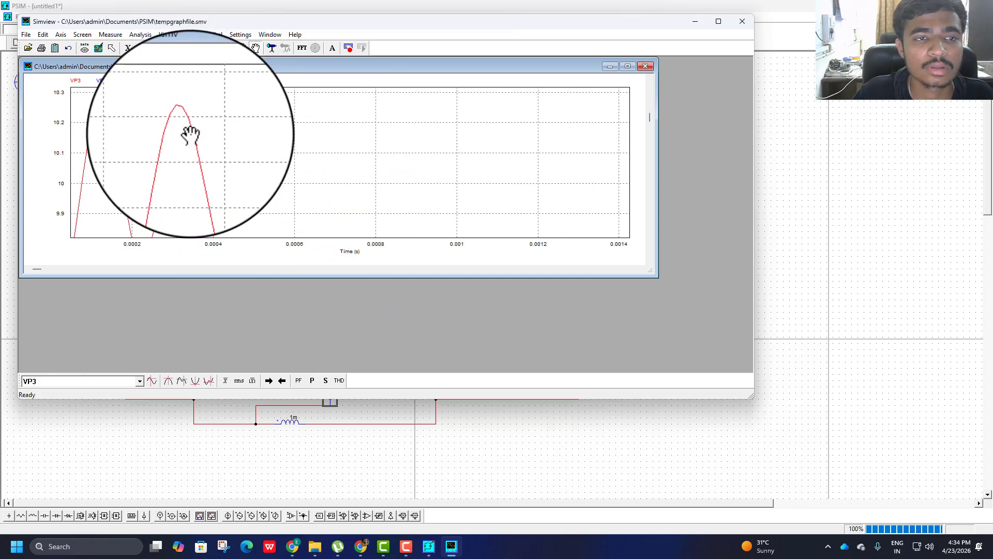
pyautogui.scroll(-1, 202, 156)
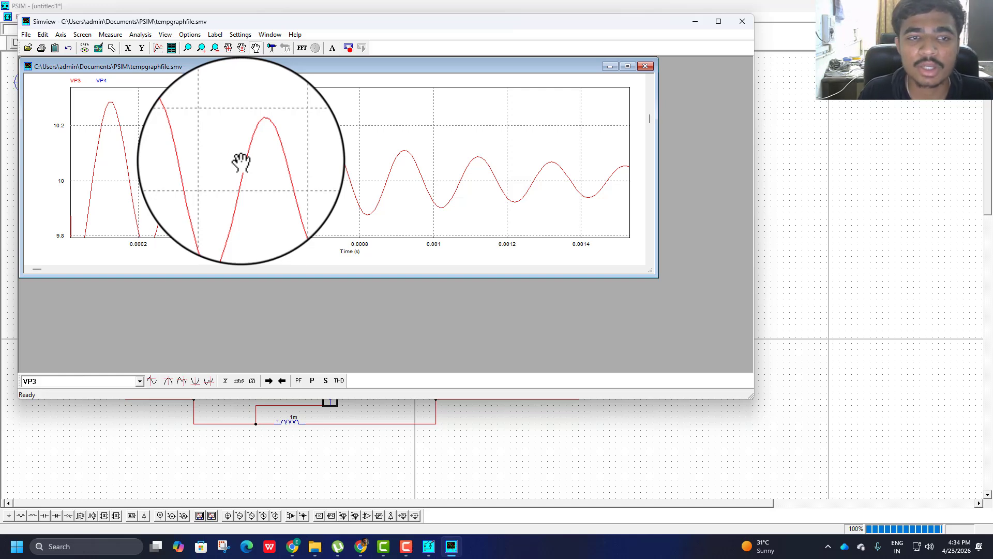
pyautogui.scroll(1, 277, 148)
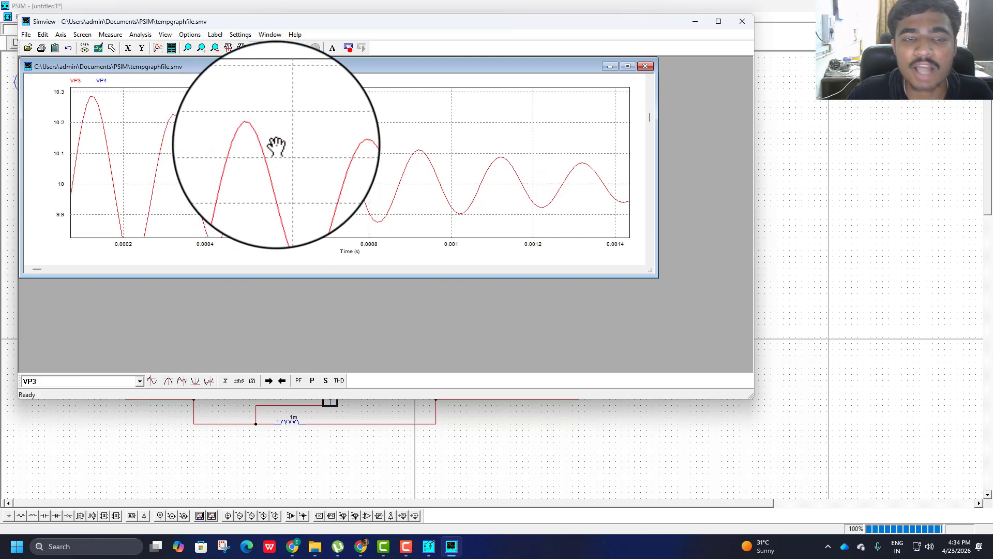